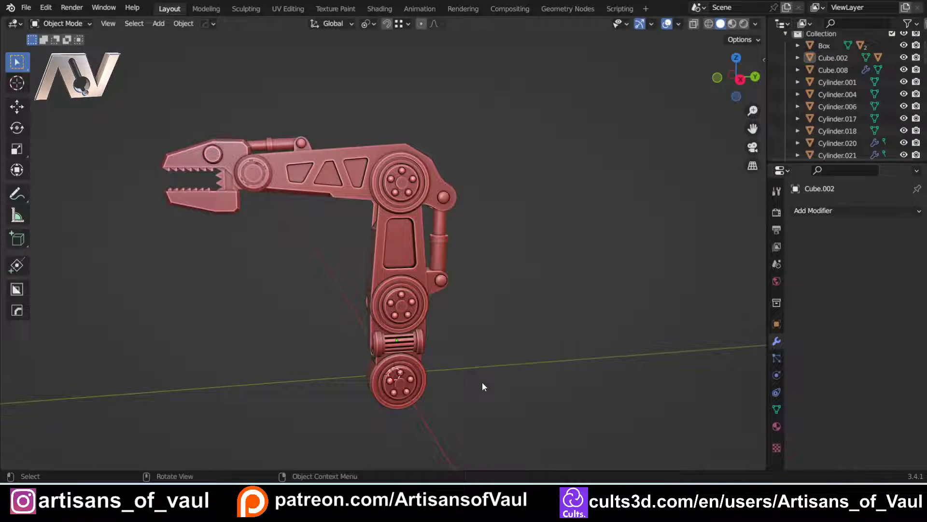
Switch to Right orthographic view and zoom in on the arm's lower joints
key(KP_3)
mouse_move(449, 352)
shift+middle_down()
mouse_move(443, 322)
mouse_move(448, 335)
shift+middle_up()
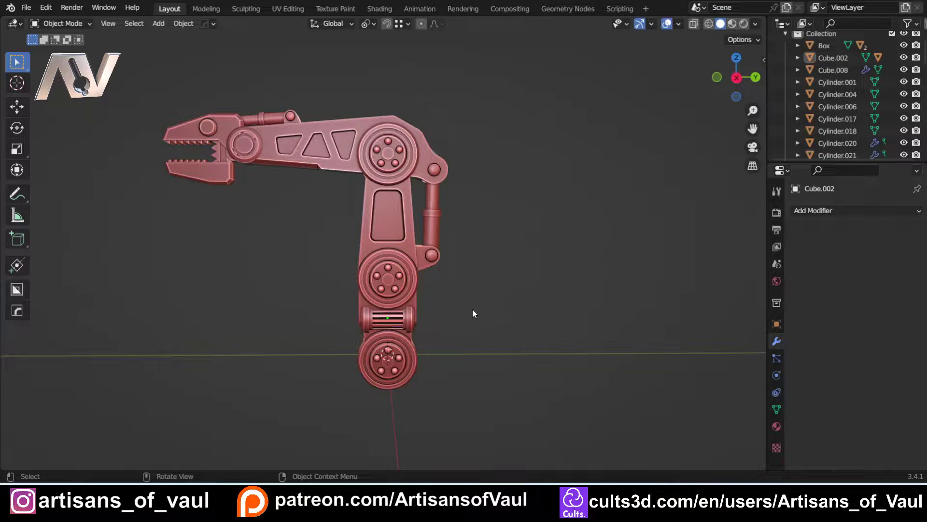
scroll(473, 311, up, 1)
shift+middle_drag(480, 338, 445, 266)
scroll(445, 265, up, 5)
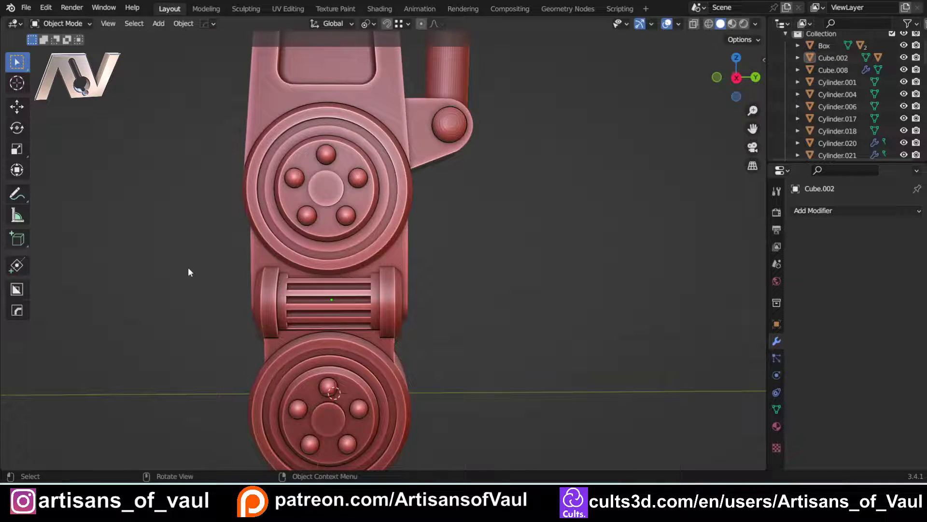
shift+middle_drag(188, 272, 321, 271)
Select the lower joint's upper box Cube.002 and bottom wheel Cylinder.001
click(354, 263)
shift+middle_drag(440, 312, 382, 310)
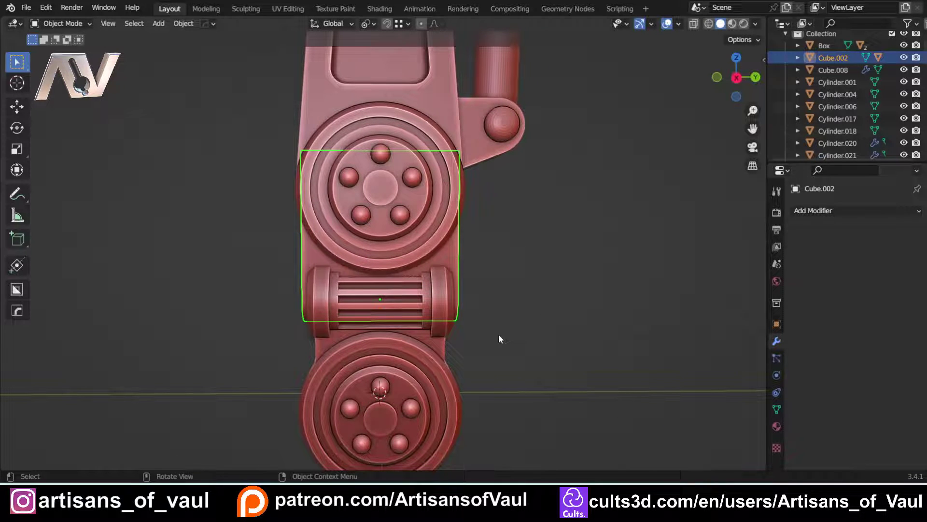
scroll(497, 338, down, 1)
shift+middle_drag(490, 336, 422, 297)
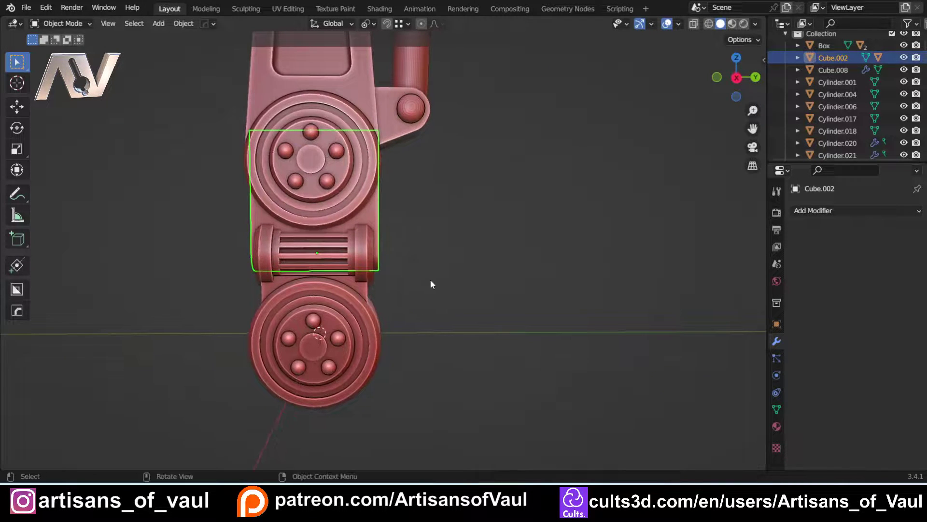
shift+click(352, 252)
scroll(410, 253, down, 3)
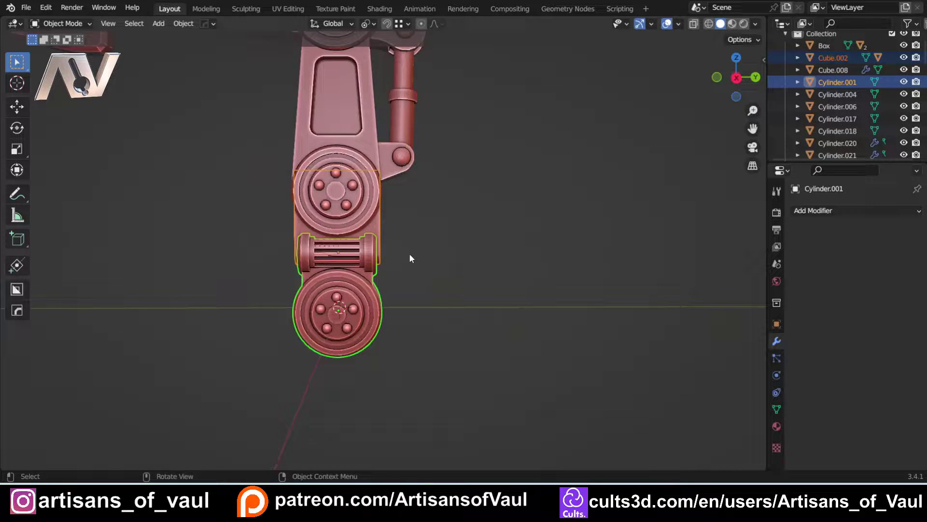
Duplicate the joint parts and place the copy to the right along X
key(shift+d)
key(x)
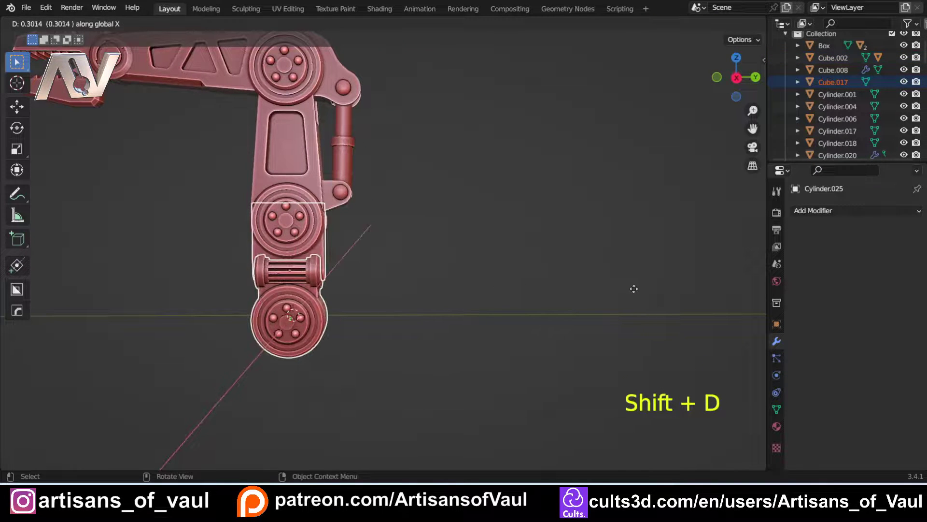
click(673, 292)
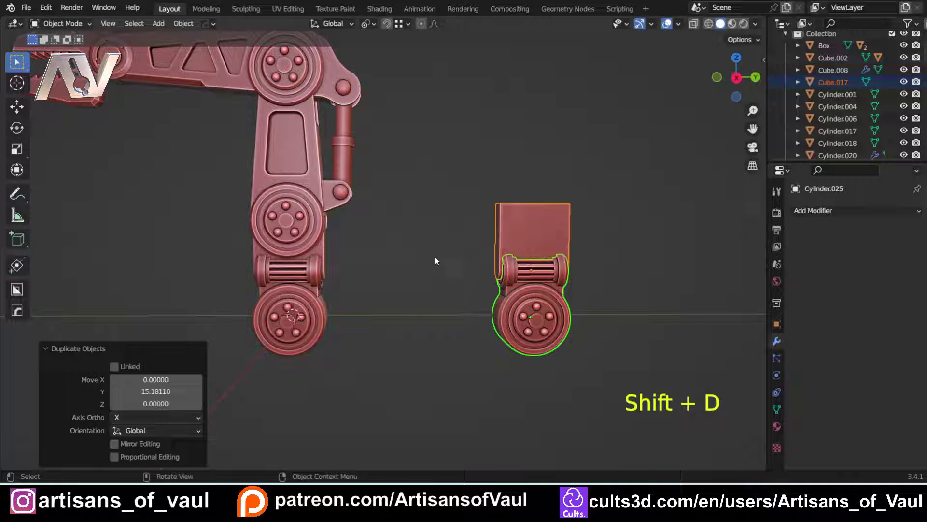
click(434, 256)
Select both joints' boxes and wheels and isolate them in local view
shift+middle_drag(367, 282, 417, 284)
scroll(404, 279, up, 2)
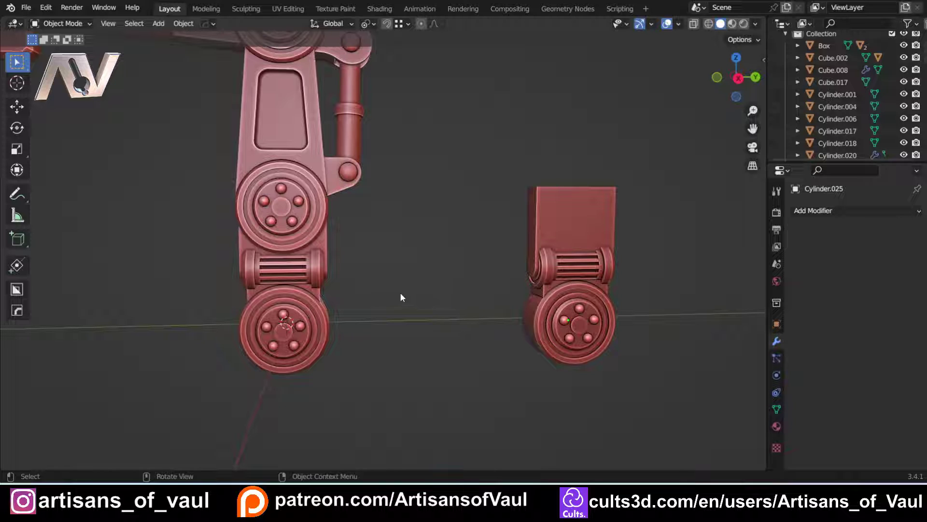
shift+middle_drag(430, 302, 388, 303)
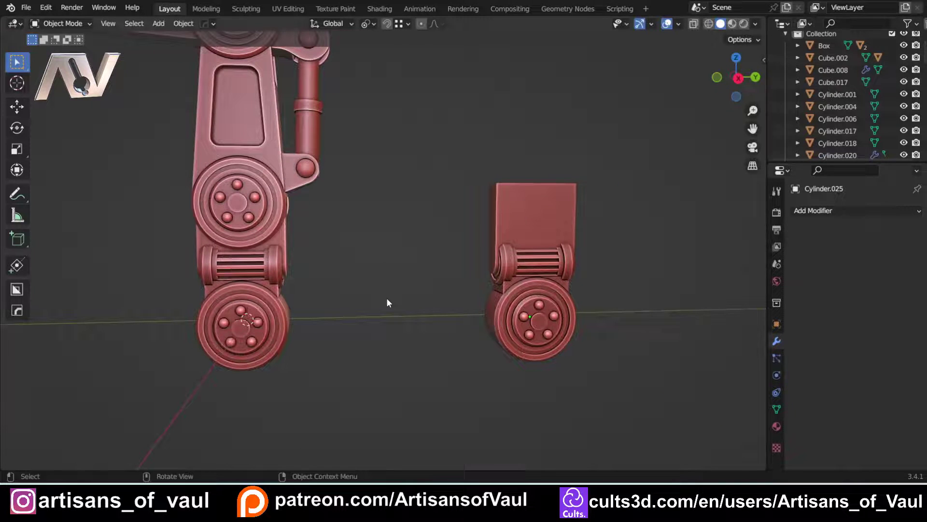
shift+click(266, 279)
shift+click(265, 279)
shift+click(494, 295)
shift+click(494, 296)
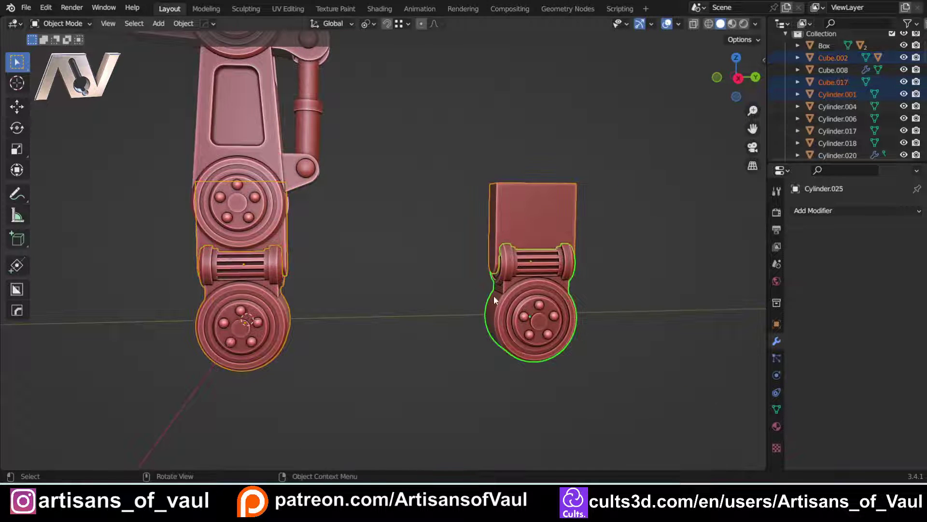
key(KP_Divide)
Switch the isolated joints to Right orthographic view and select the left joint's upper box
click(346, 243)
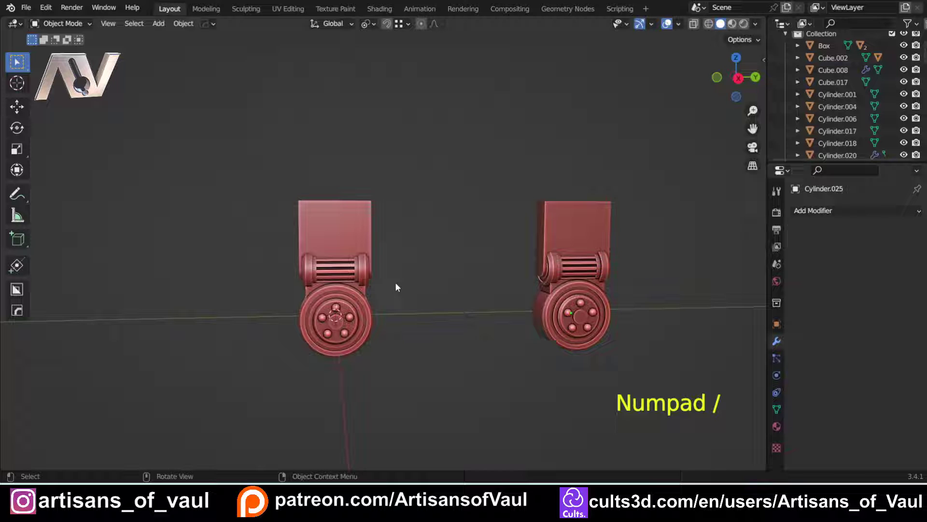
click(737, 78)
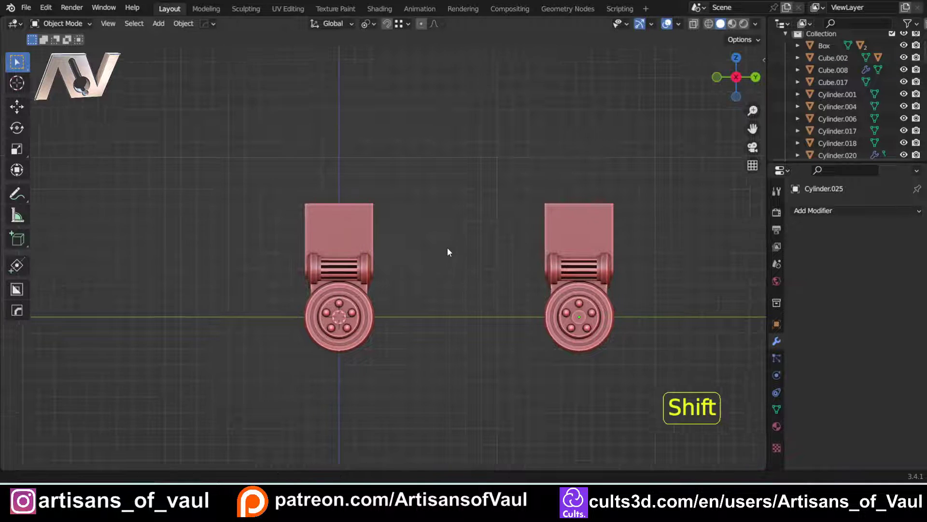
scroll(447, 242, up, 3)
click(386, 247)
scroll(464, 263, up, 2)
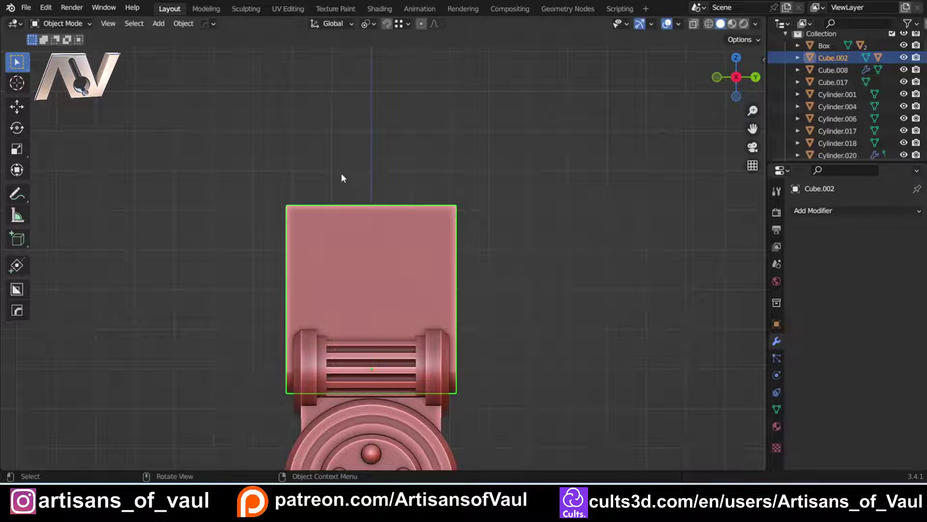
Add a cube, scale it up and position it over the box's top-left corner
key(shift+a)
click(393, 197)
scroll(437, 213, down, 5)
scroll(437, 242, up, 6)
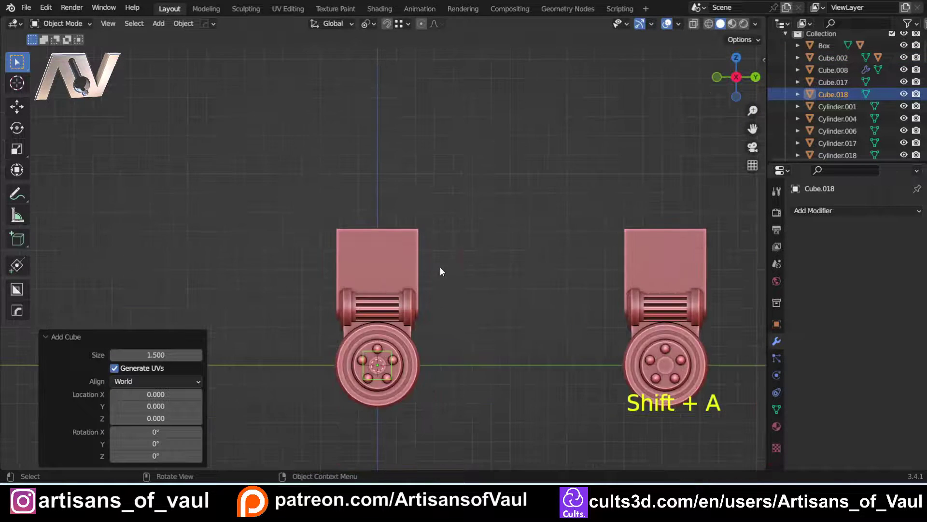
key(g)
click(437, 227)
key(s)
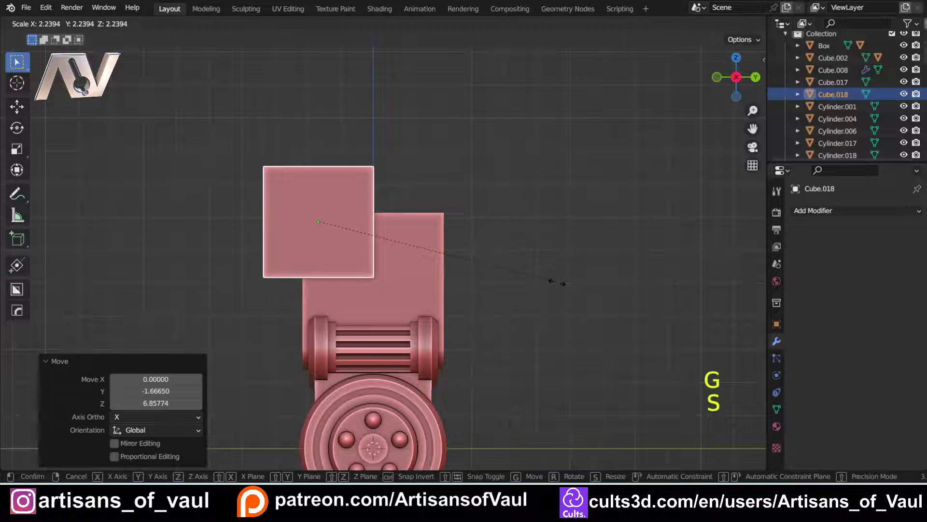
click(541, 275)
key(g)
click(502, 263)
Slant the cutter cube by dropping its bottom-left vertex lower in Edit Mode
key(Tab)
click(292, 306)
key(shift+z)
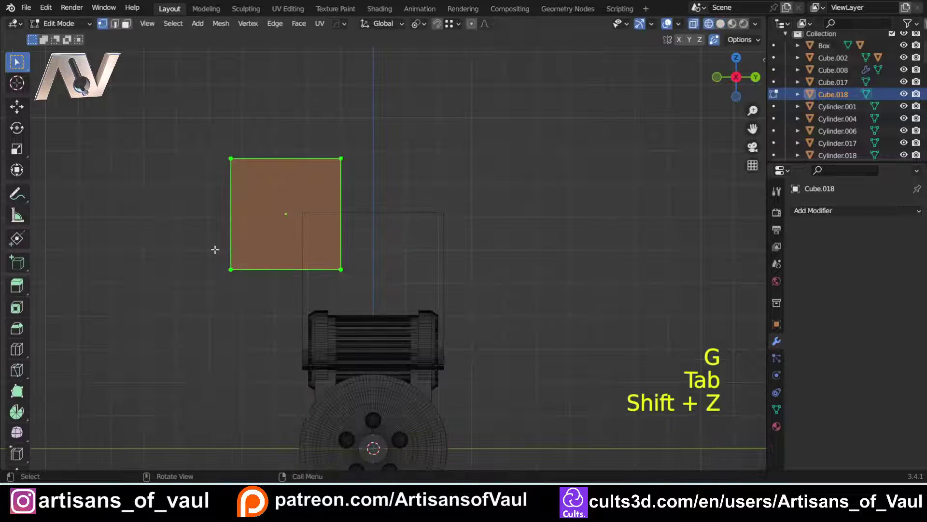
drag(215, 249, 278, 289)
key(shift+z)
key(g)
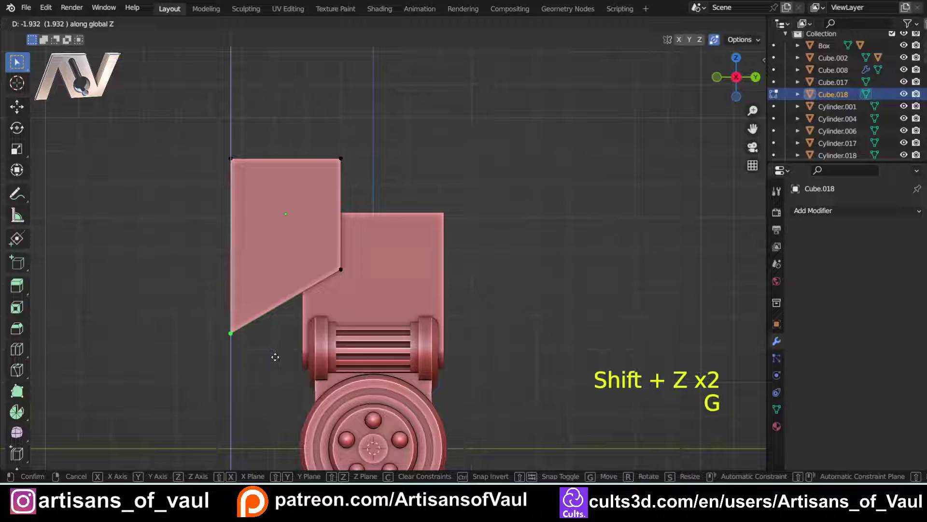
click(275, 360)
key(Tab)
click(390, 246)
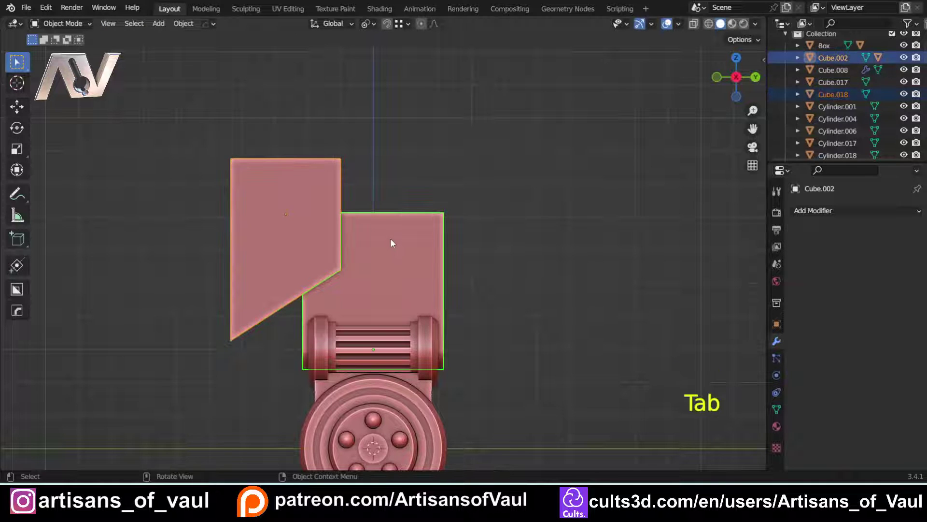
Cut the slanted cube out of the box with a Boolean difference and hide the cutter
key(ctrl+KP_Subtract)
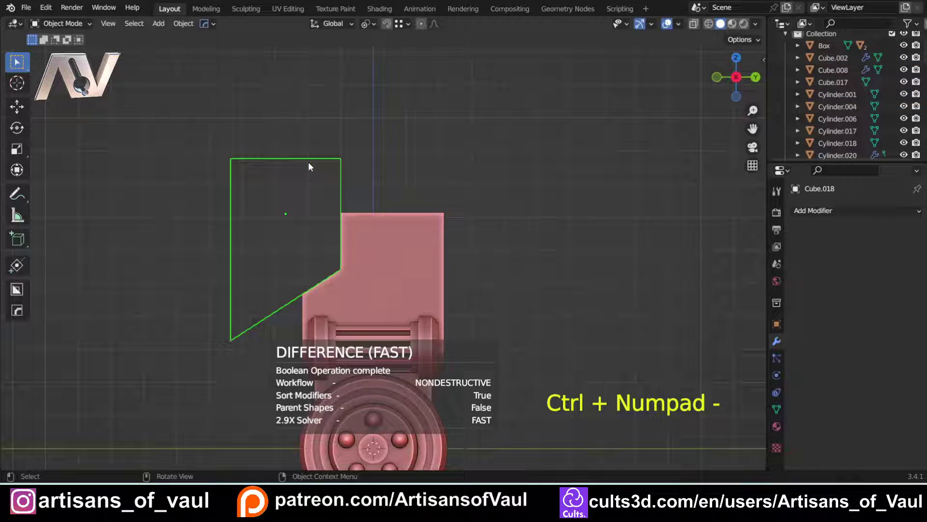
key(h)
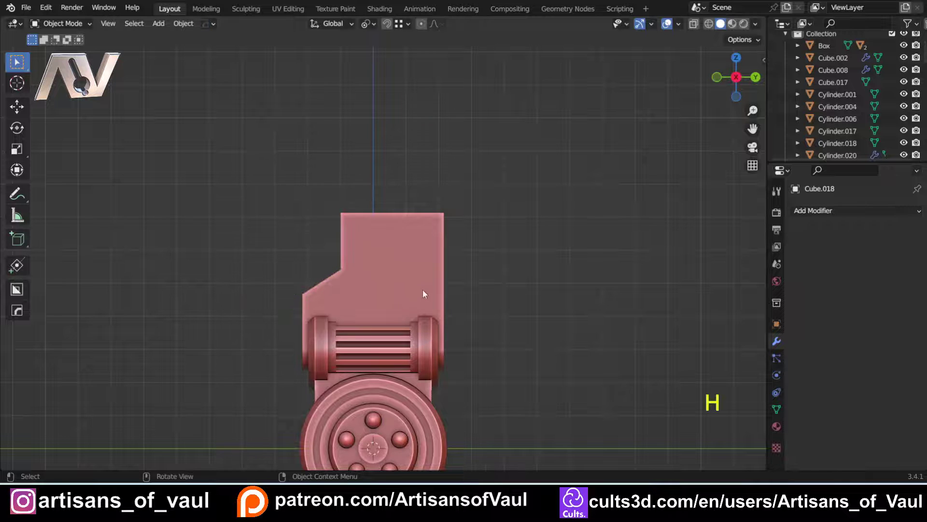
shift+middle_drag(474, 296, 450, 270)
click(387, 263)
Mirror the notched box across Y and enable Flip Y
key(alt+x)
click(263, 321)
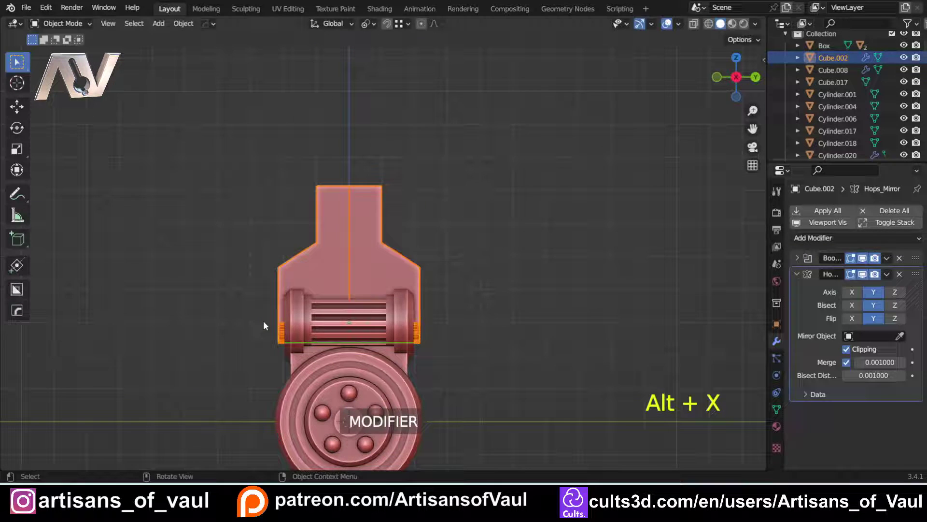
scroll(236, 287, down, 2)
shift+middle_drag(324, 221, 328, 290)
scroll(329, 286, up, 2)
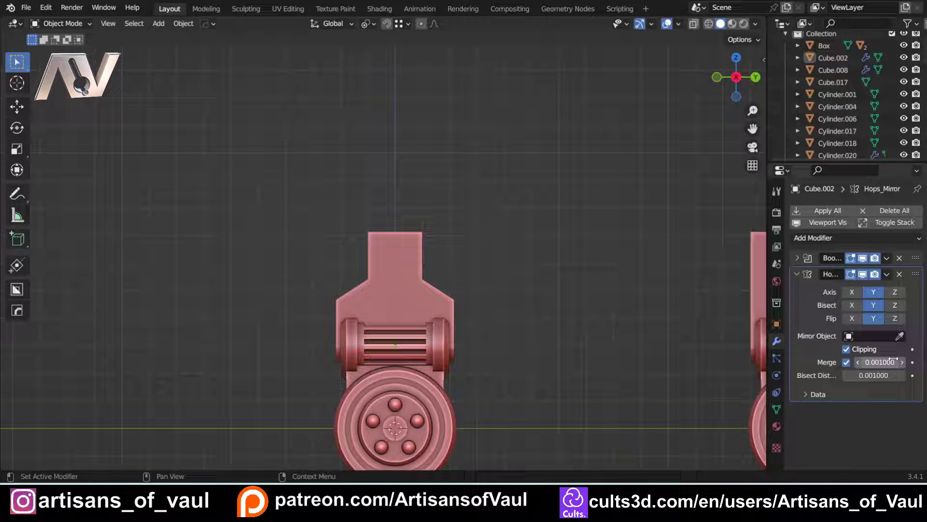
shift+middle_drag(619, 272, 530, 259)
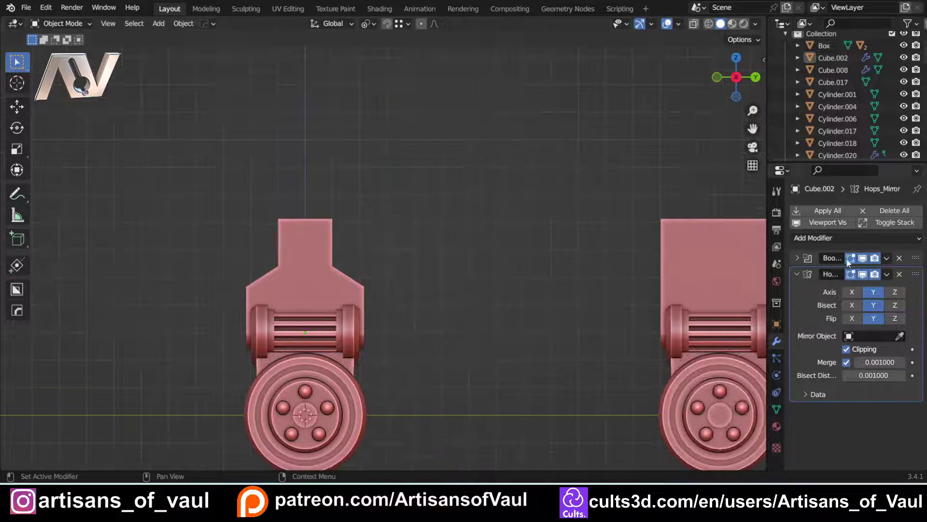
click(875, 320)
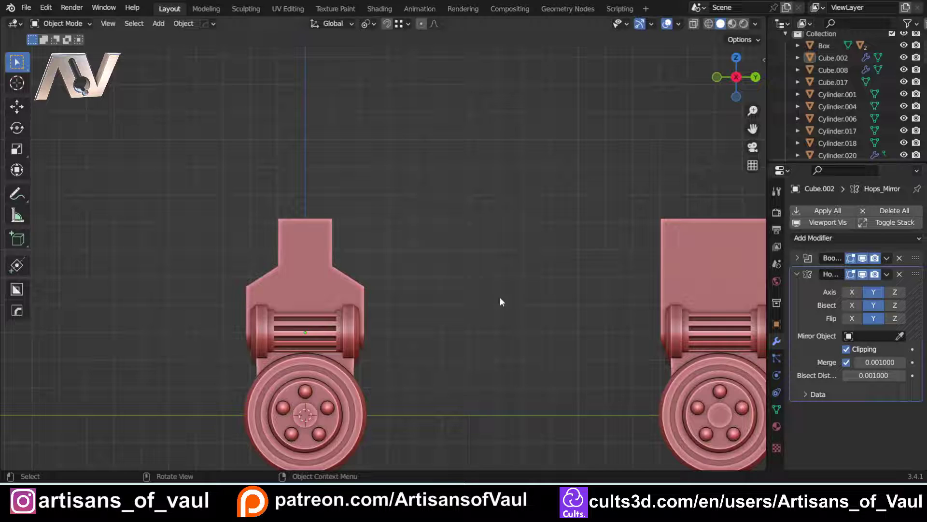
shift+middle_drag(523, 304, 370, 300)
Knife-cut a horizontal edge across the copied box's top face in Edit Mode
click(460, 277)
scroll(463, 277, up, 2)
key(Tab)
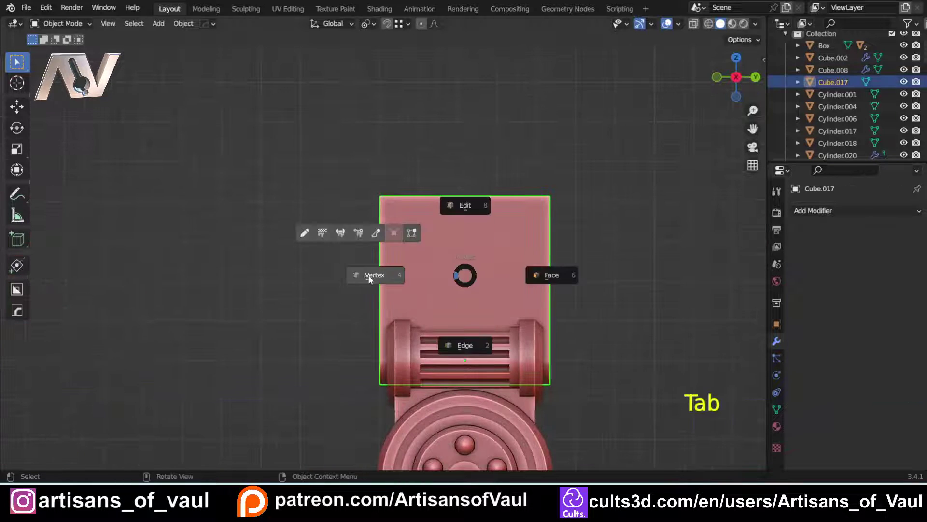
key(2)
key(2)
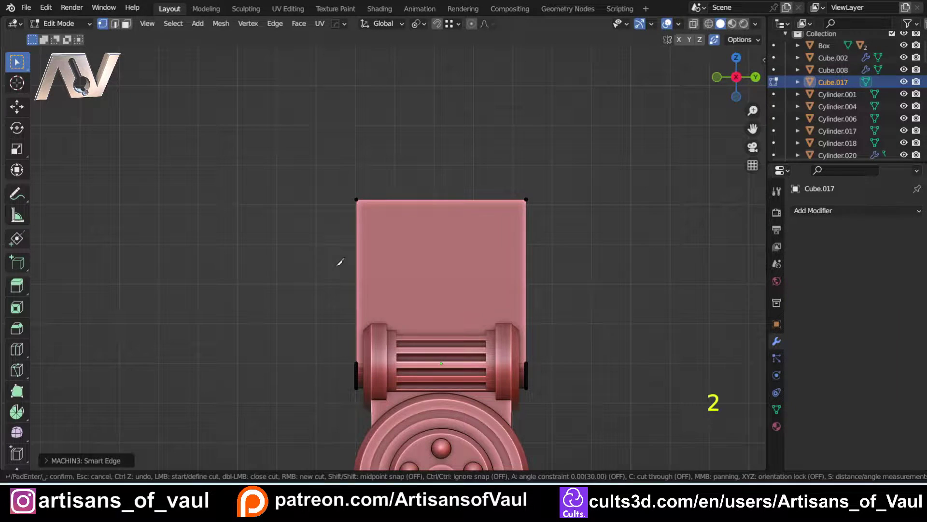
click(340, 266)
key(x)
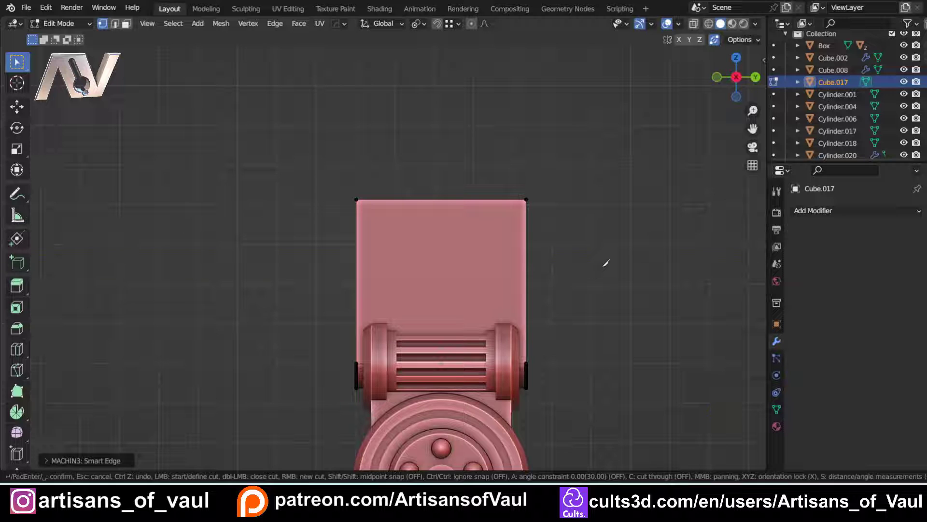
key(Return)
Bevel the new edge into two and move the upper left edge inward along Y
key(ctrl+b)
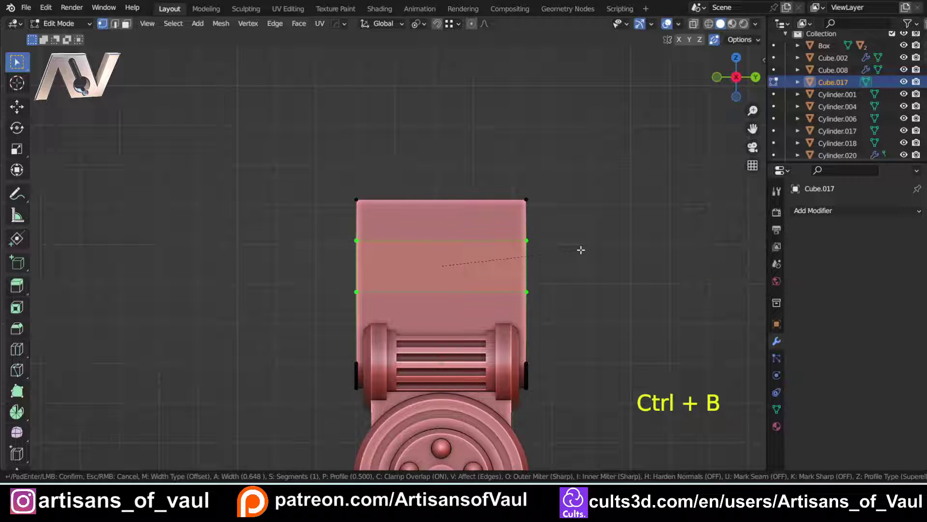
click(572, 252)
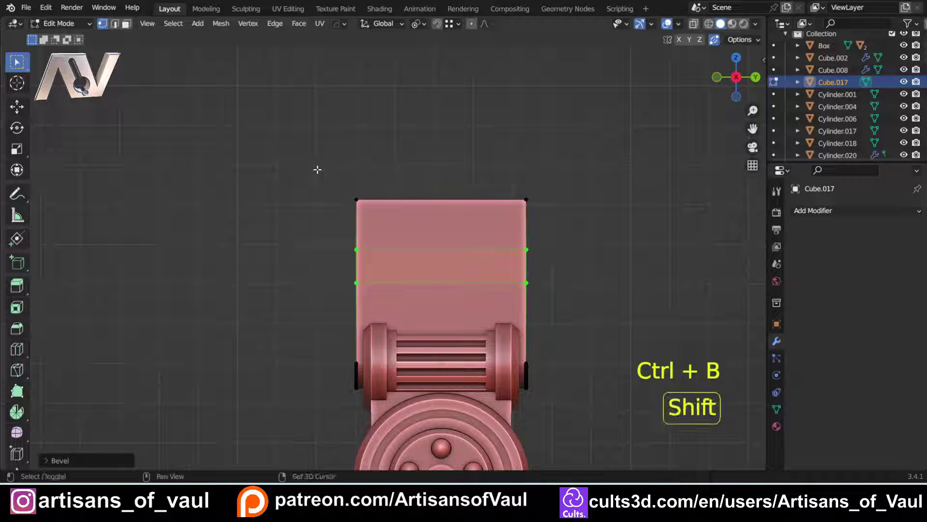
key(shift+x)
key(shift+z)
drag(318, 170, 370, 254)
key(shift+z)
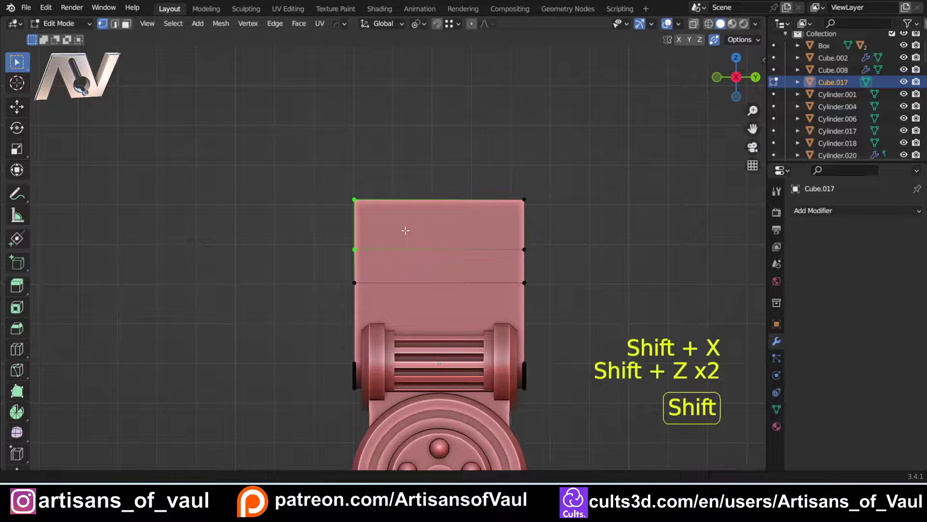
shift+middle_drag(404, 232, 379, 232)
key(g)
key(y)
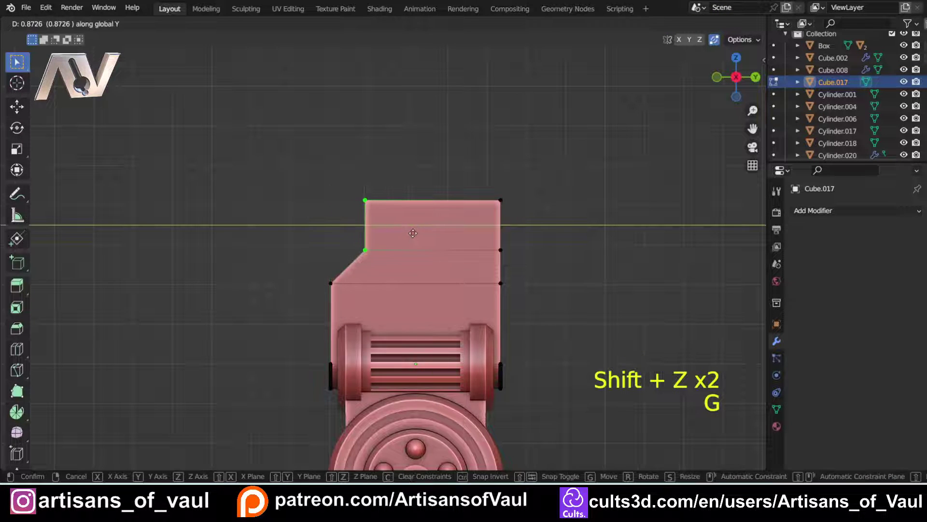
click(413, 233)
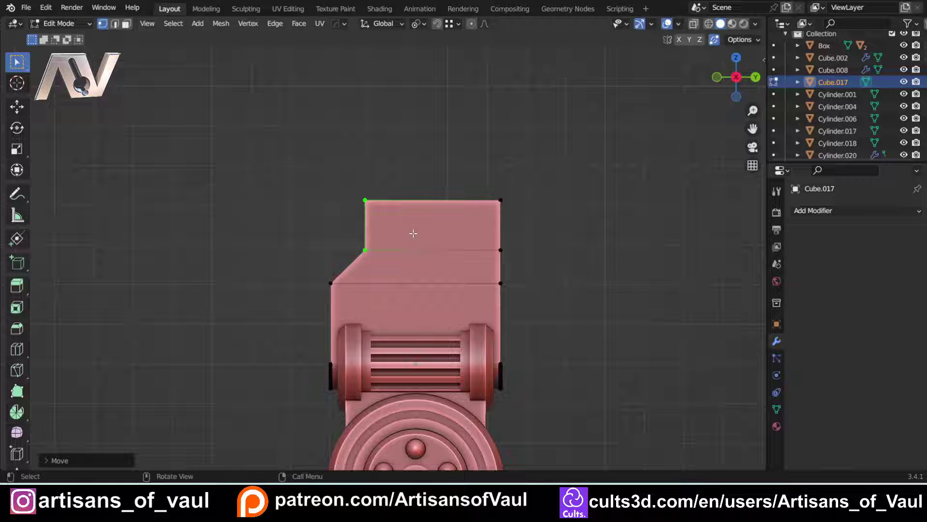
Symmetrize the mesh with Alt+X and return to Object Mode
key(alt+x)
scroll(389, 252, up, 2)
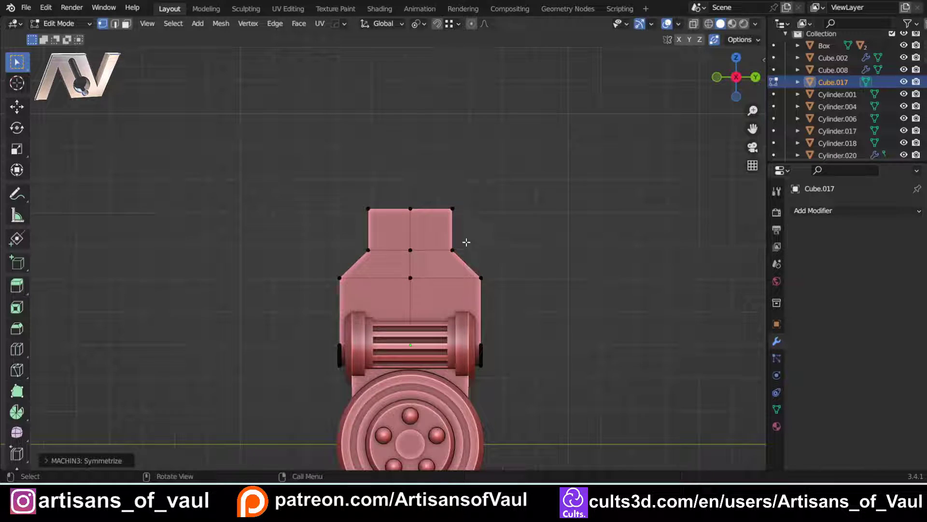
scroll(467, 242, down, 3)
scroll(361, 247, down, 1)
mouse_move(361, 247)
shift+middle_down()
mouse_move(296, 246)
mouse_move(371, 246)
shift+middle_up()
key(Tab)
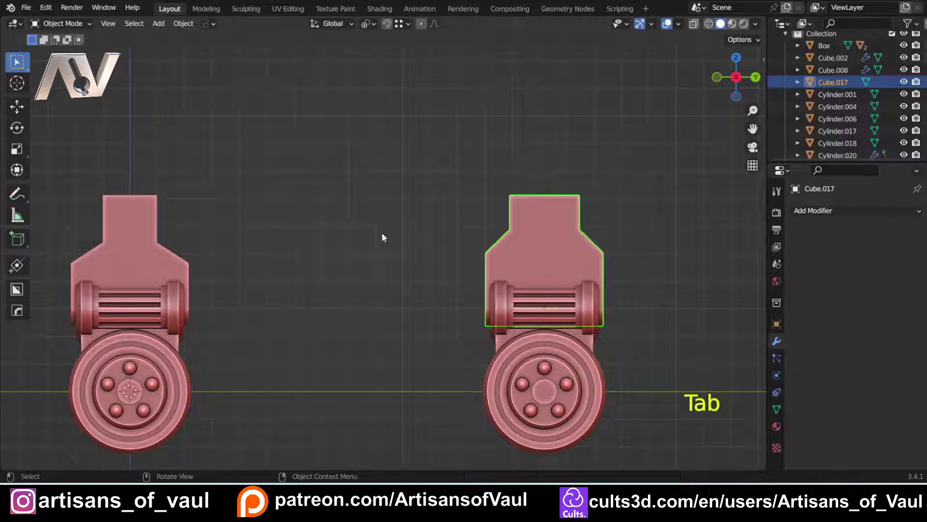
Select the left joint piece and toggle its mirror modifier off and on to compare
click(381, 233)
click(124, 247)
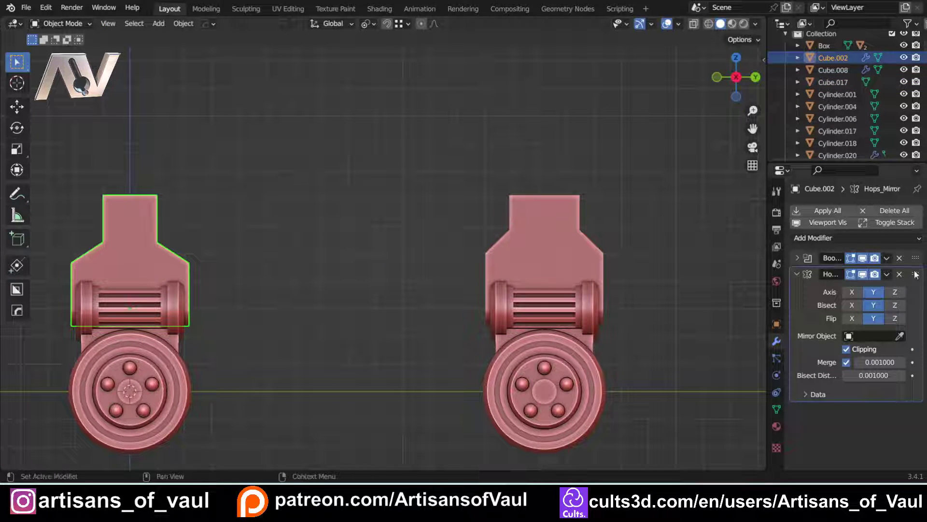
click(863, 275)
click(863, 275)
click(628, 249)
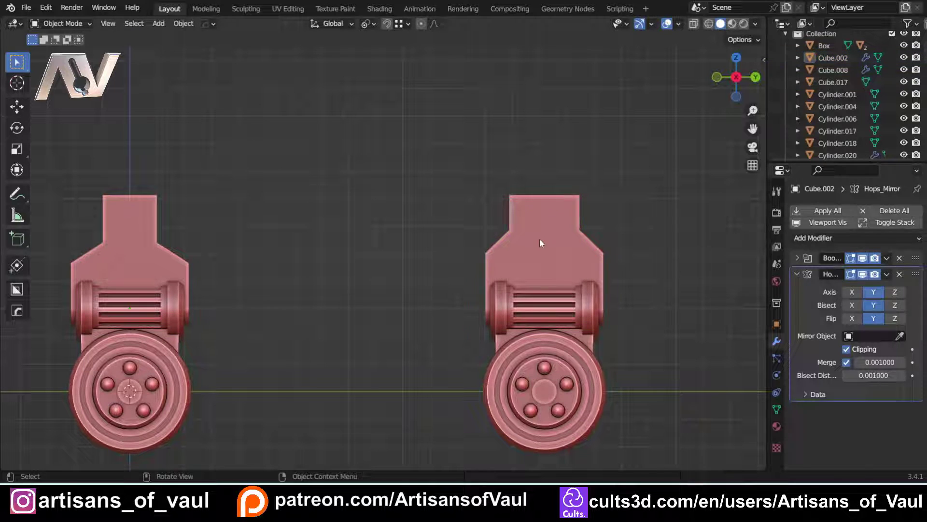
Inspect the right piece in Edit Mode, then reselect and centre the left piece
click(540, 239)
click(344, 225)
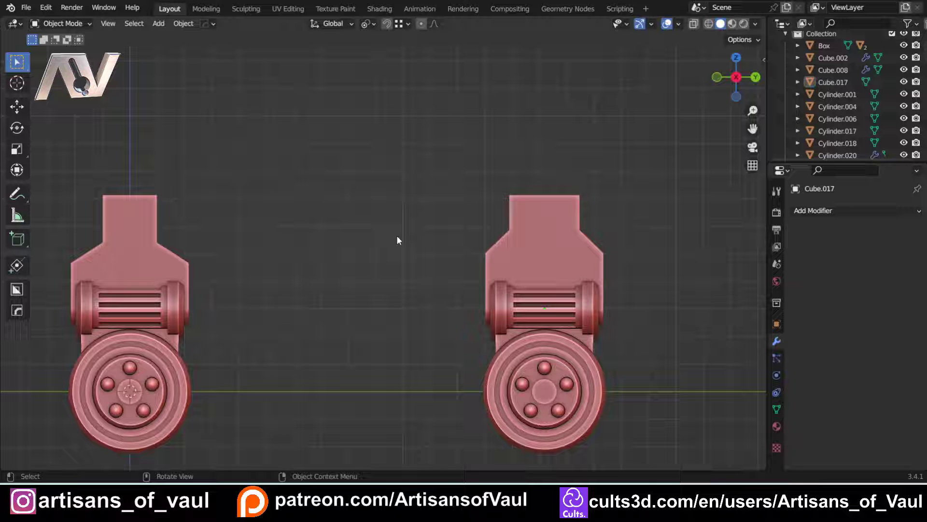
click(537, 256)
key(Tab)
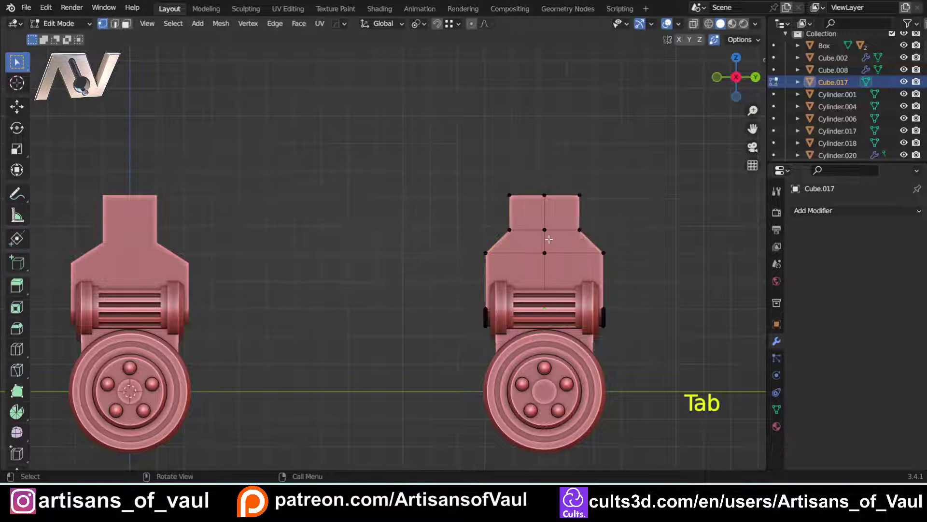
key(Tab)
shift+click(245, 236)
shift+middle_drag(186, 222, 253, 251)
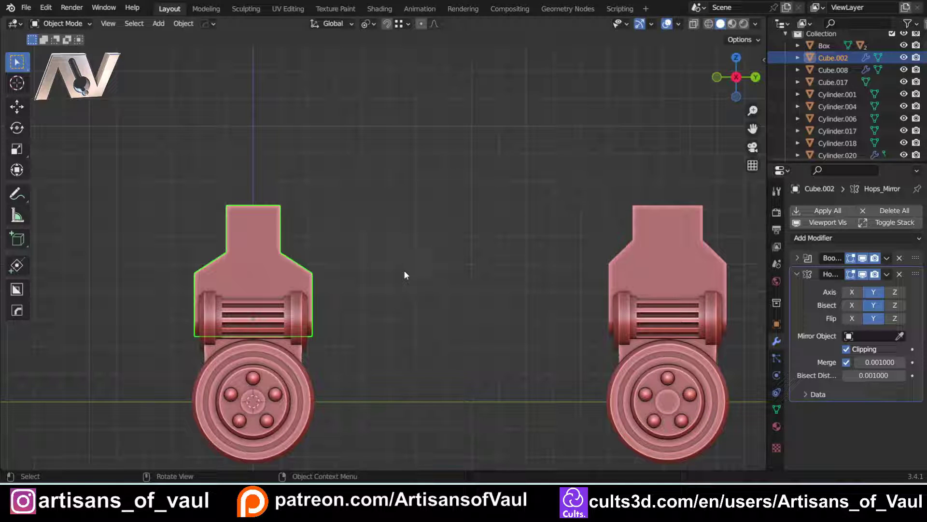
Remove the left piece's existing mirror modifier and reselect it
click(899, 274)
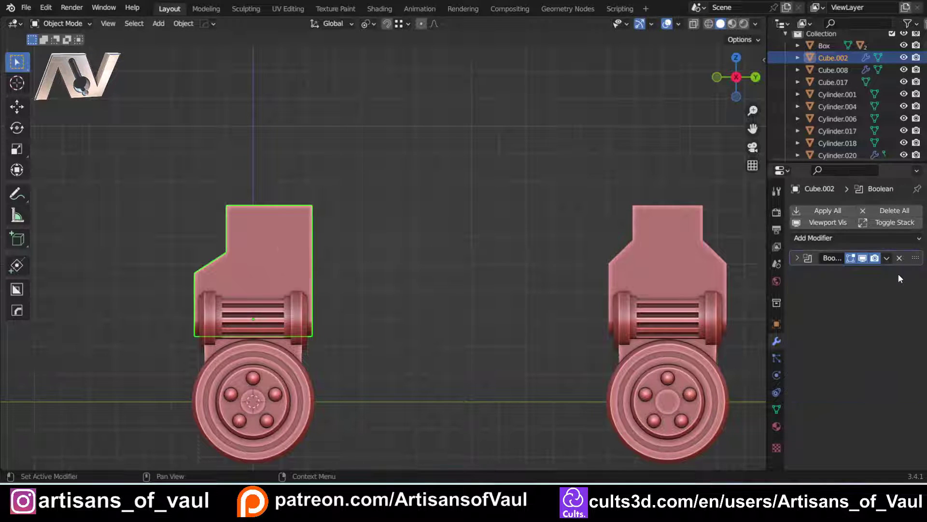
click(376, 222)
shift+middle_drag(290, 274, 361, 239)
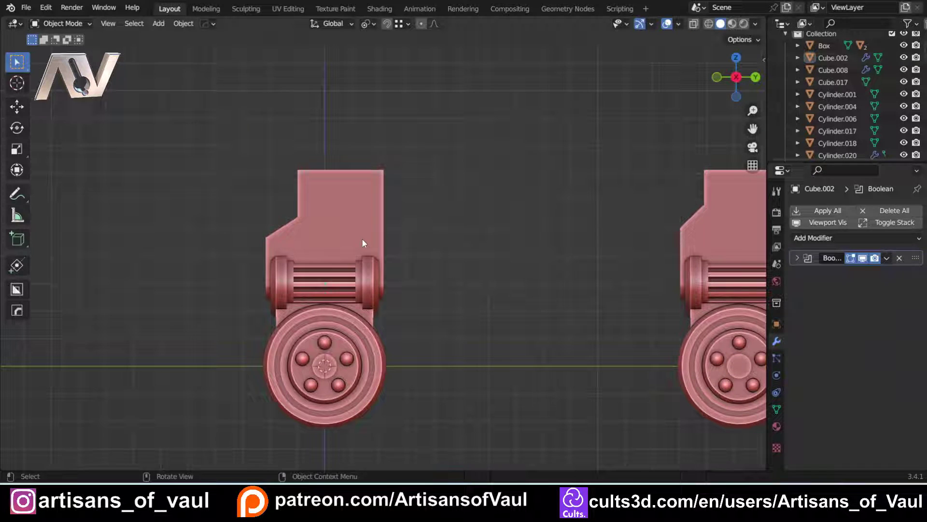
scroll(365, 186, up, 2)
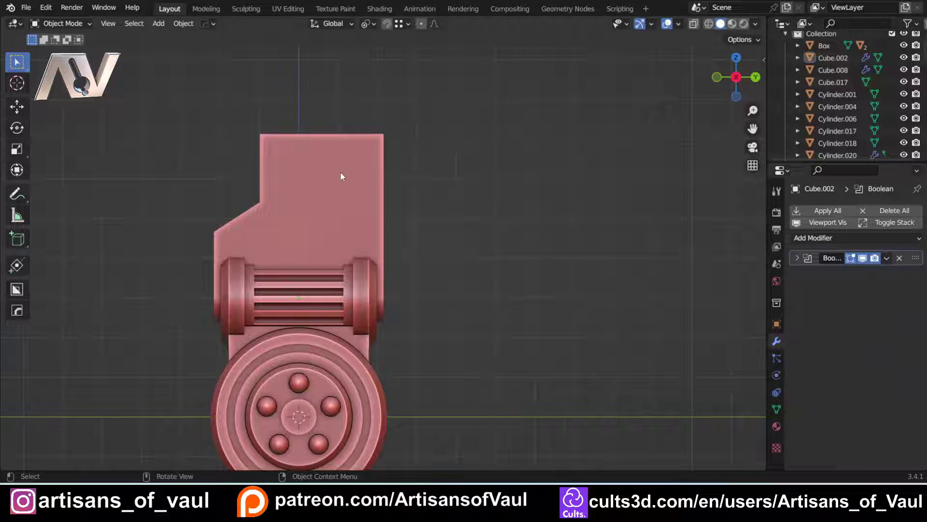
click(360, 184)
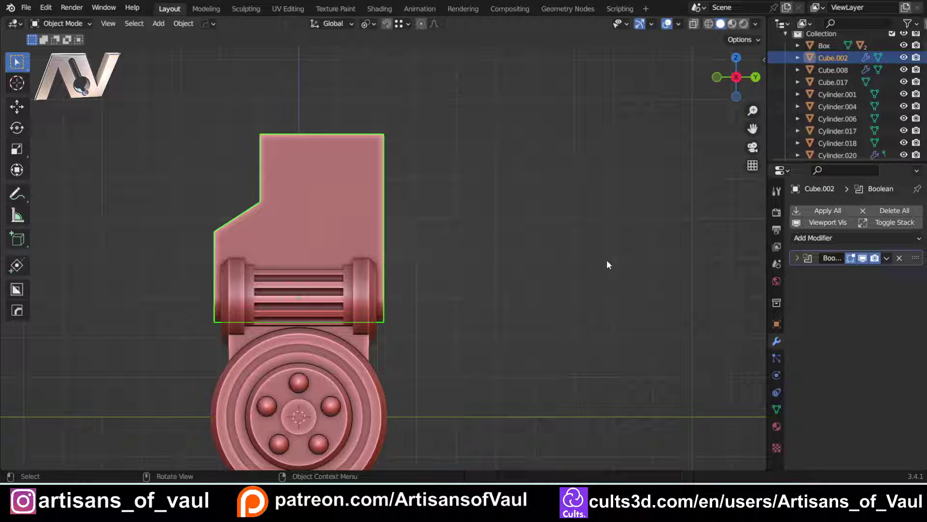
Add a Mirror modifier to Cube.002 and set its axis to Y
click(812, 239)
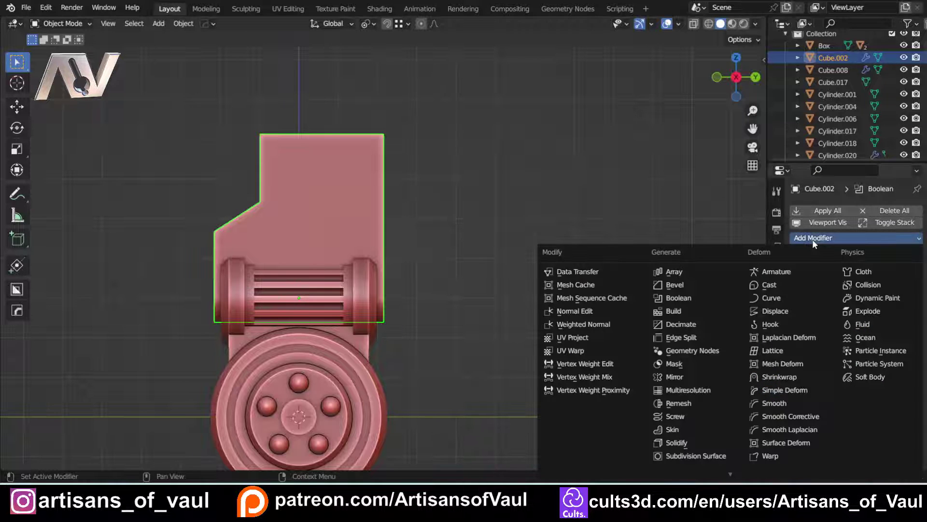
click(675, 377)
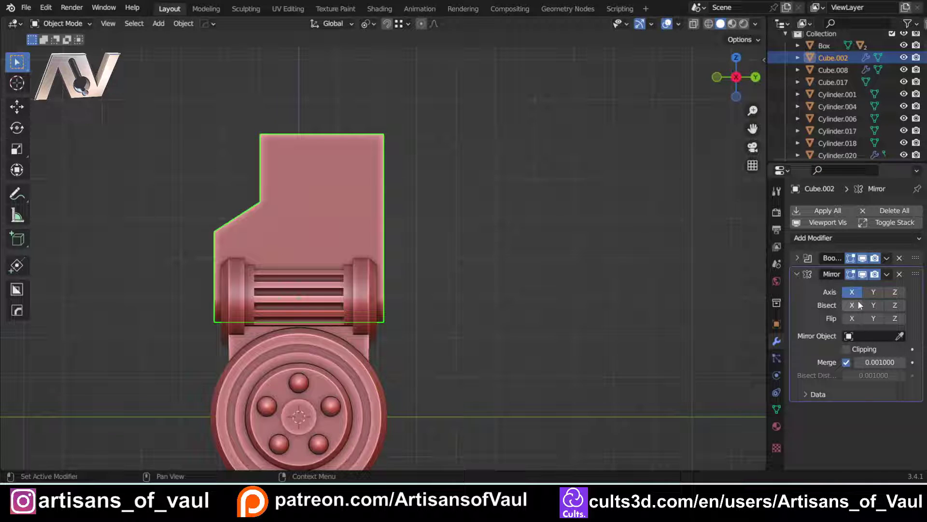
click(873, 291)
shift+middle_drag(322, 187, 362, 236)
scroll(459, 216, up, 1)
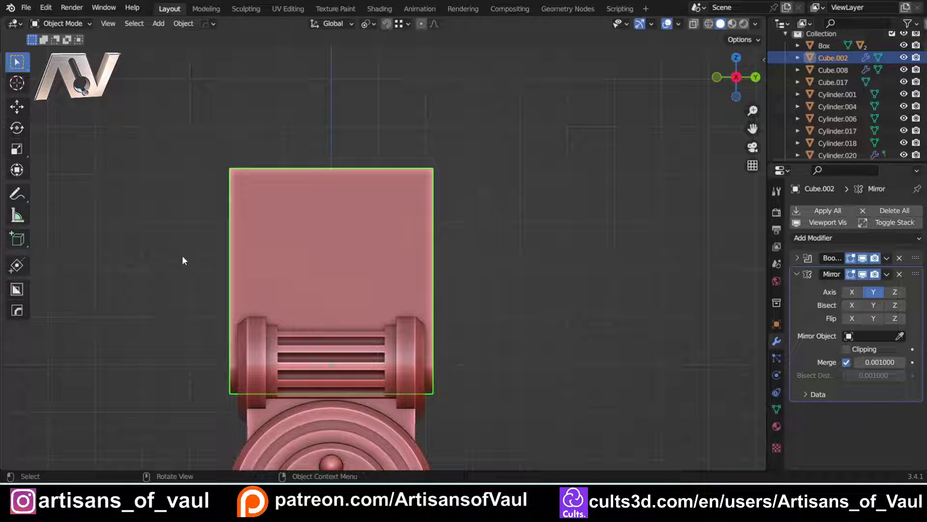
Enable Flip Y and Bisect Y on the Mirror modifier
key(q)
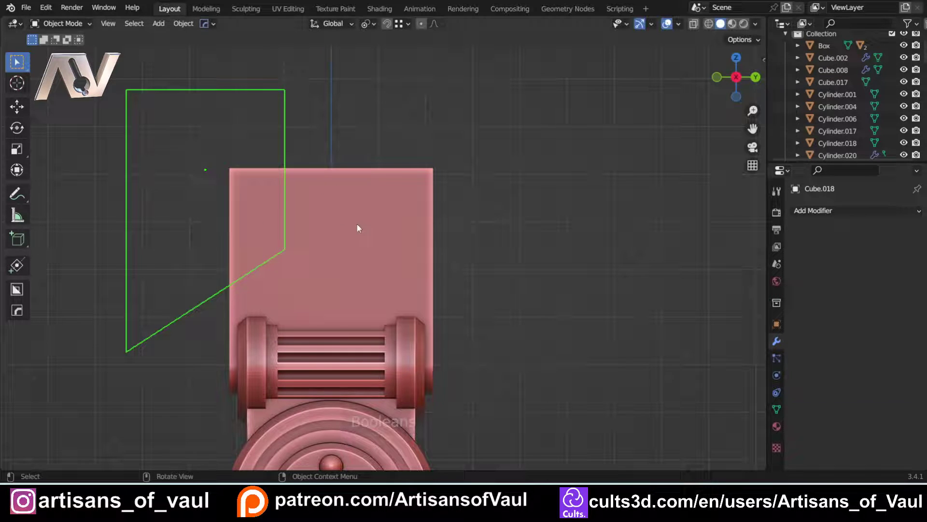
click(345, 233)
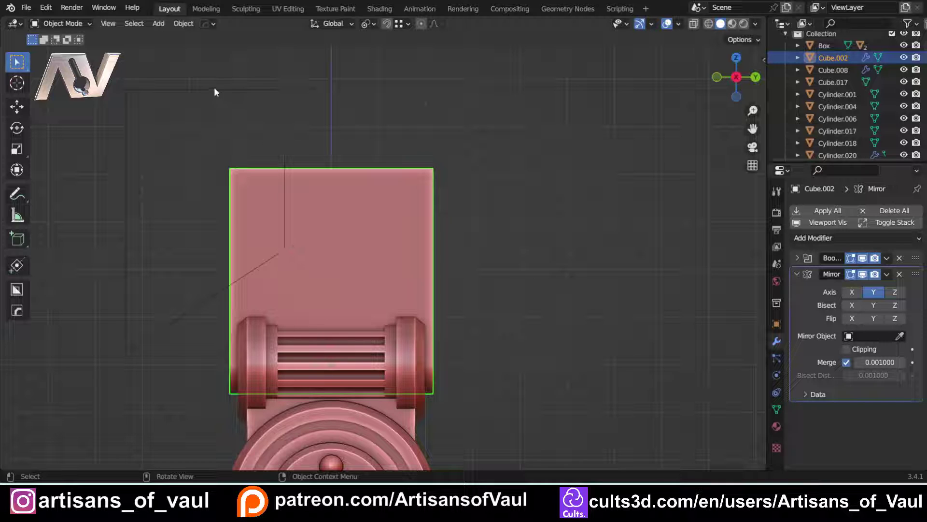
click(879, 317)
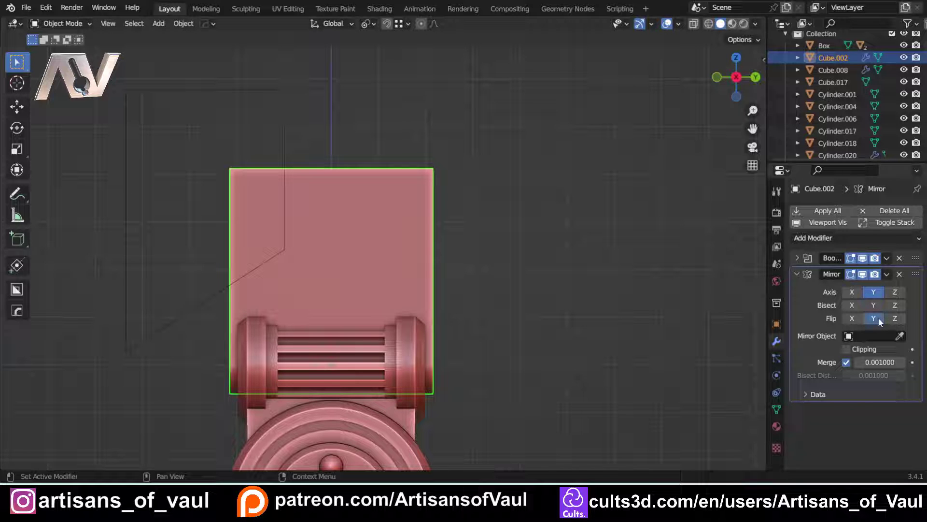
click(875, 305)
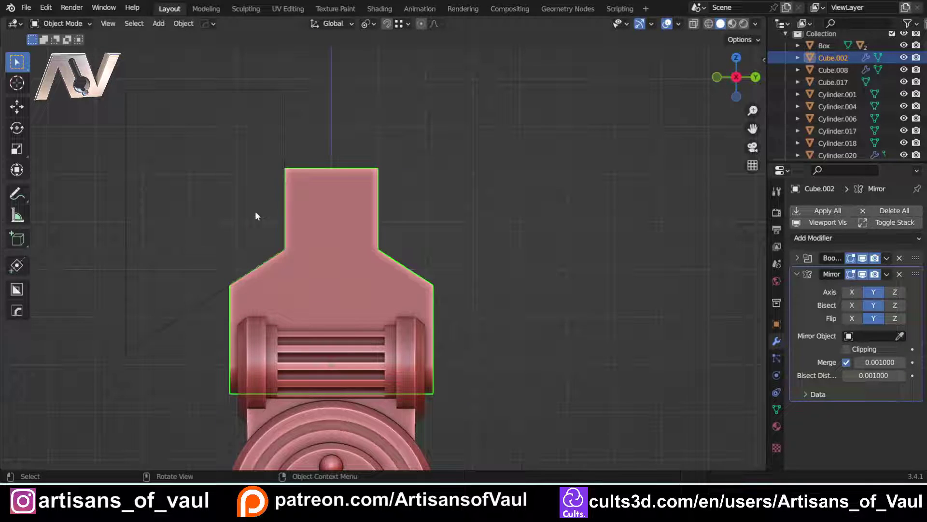
scroll(404, 202, down, 2)
click(488, 258)
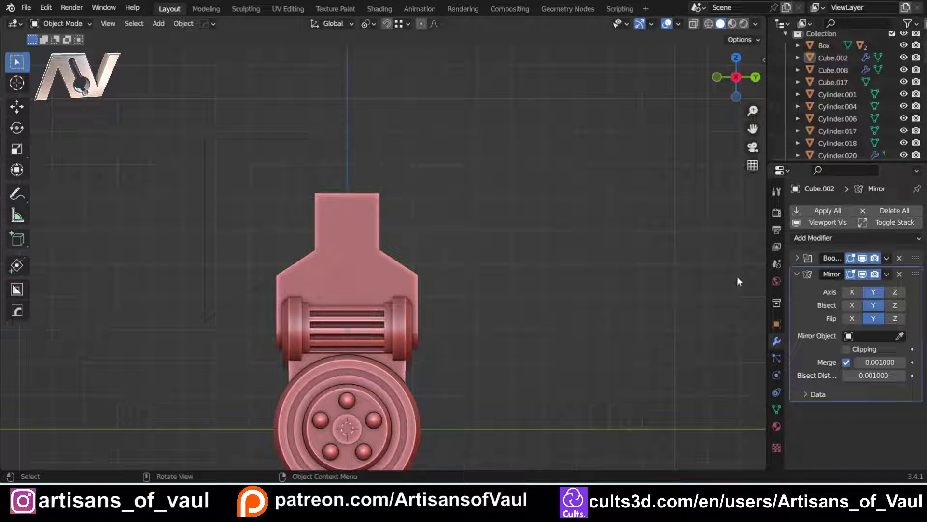
Delete the Mirror modifier and select Cube.002
click(899, 274)
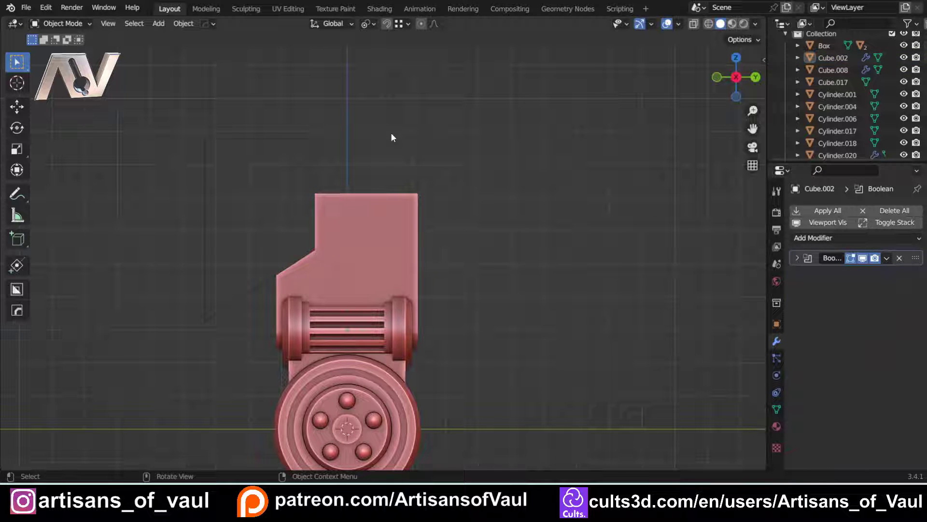
click(360, 230)
scroll(443, 264, up, 2)
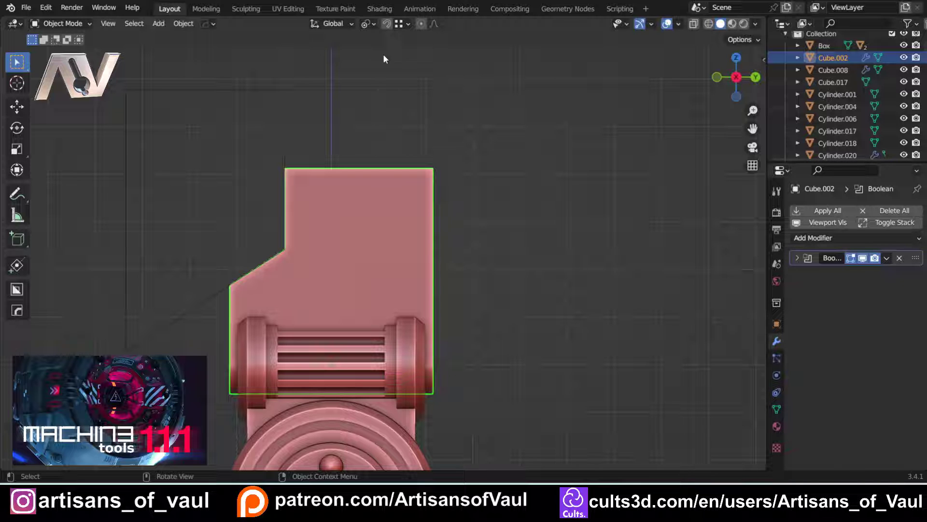
Check the MACHIN3tools add-on details in Preferences, then close the window
click(45, 8)
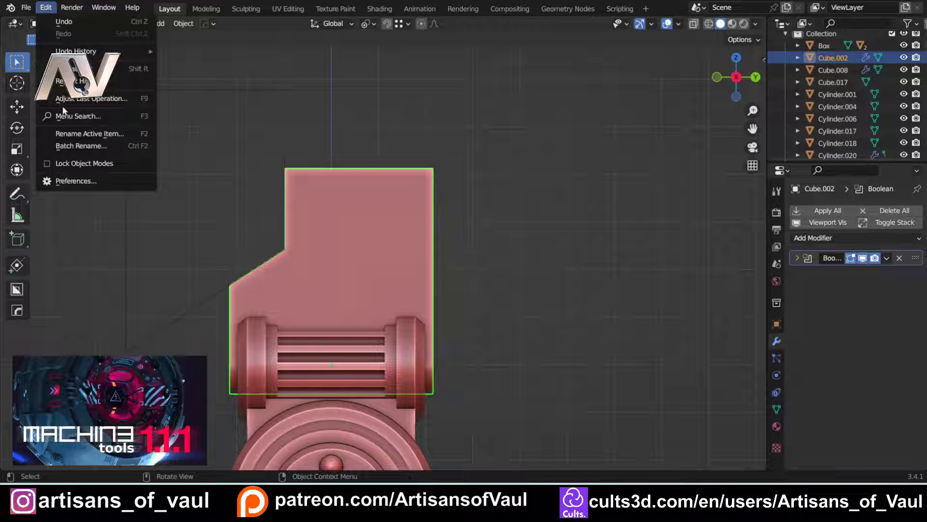
click(68, 176)
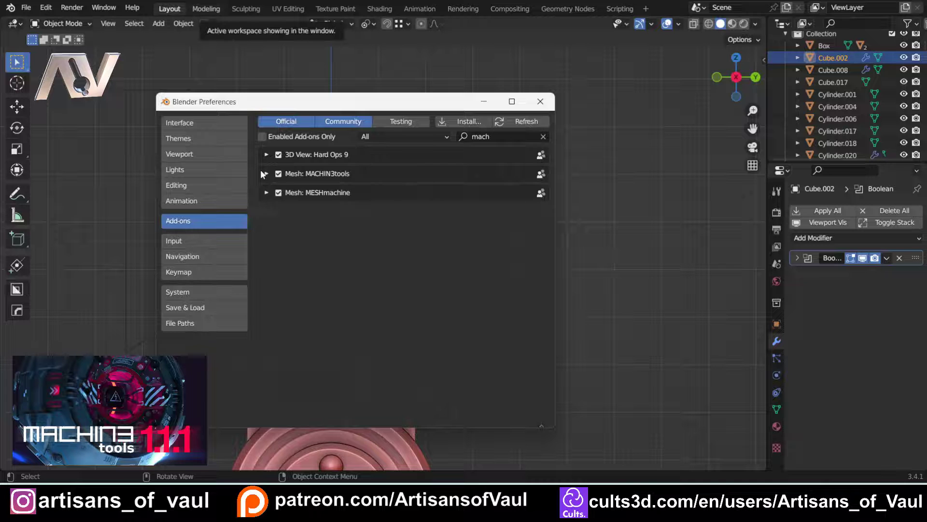
click(266, 174)
scroll(323, 253, down, 5)
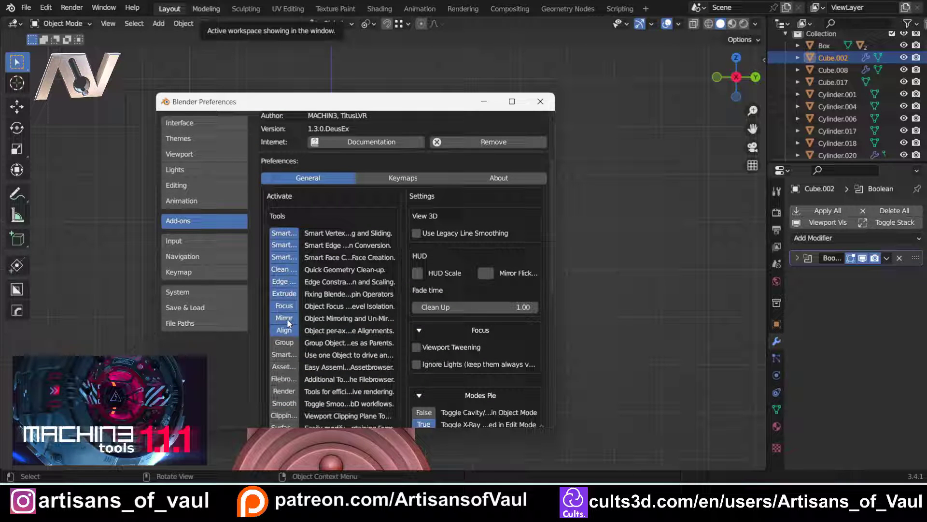
click(540, 101)
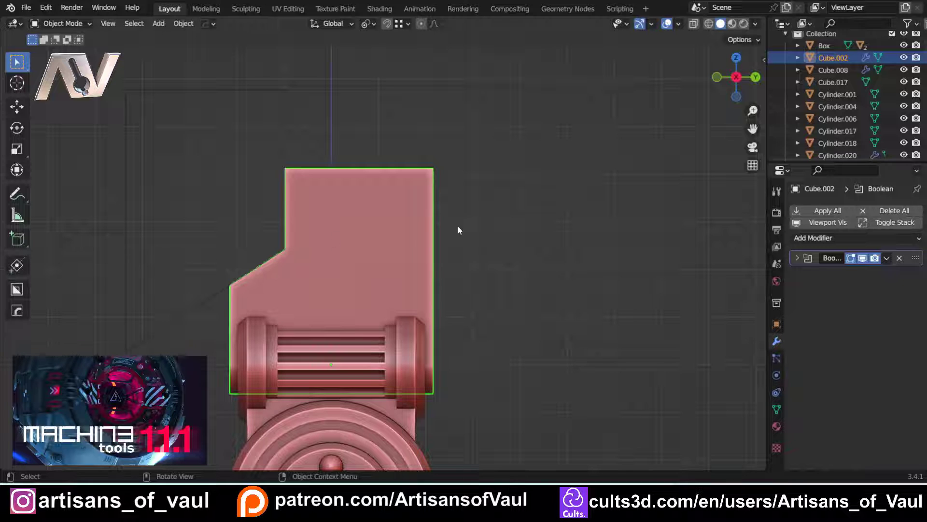
key(shift+alt+x)
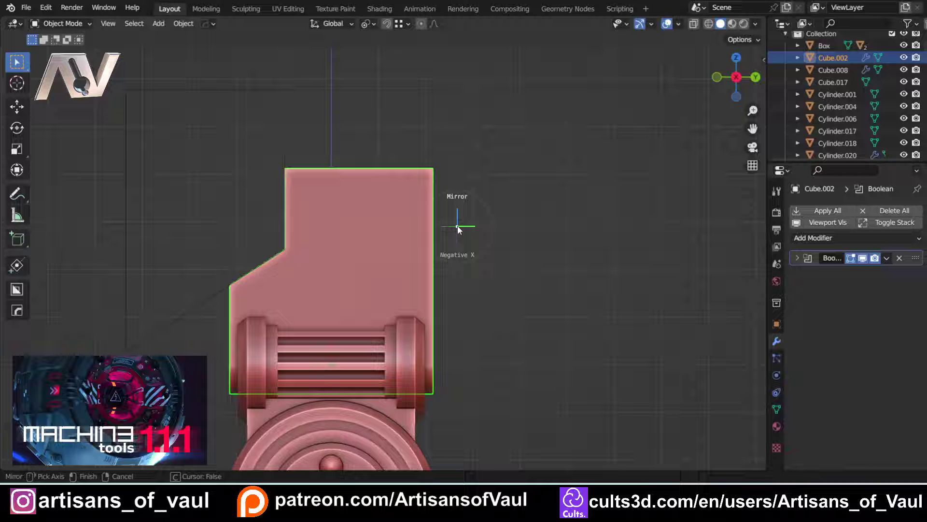
click(502, 227)
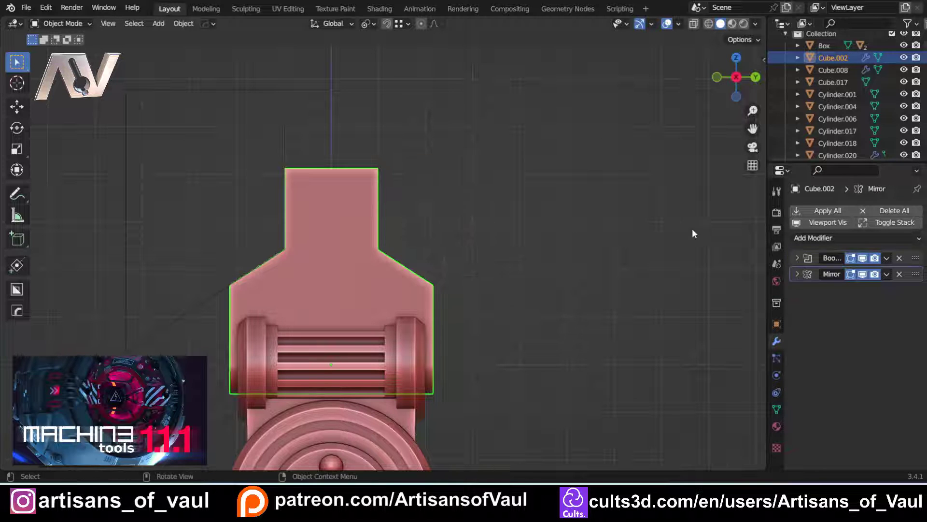
click(796, 273)
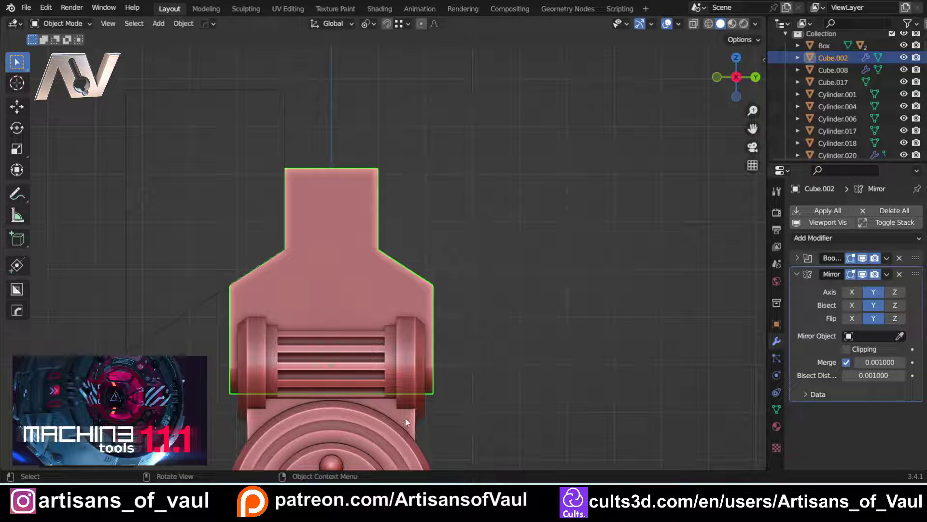
key(ctrl+z)
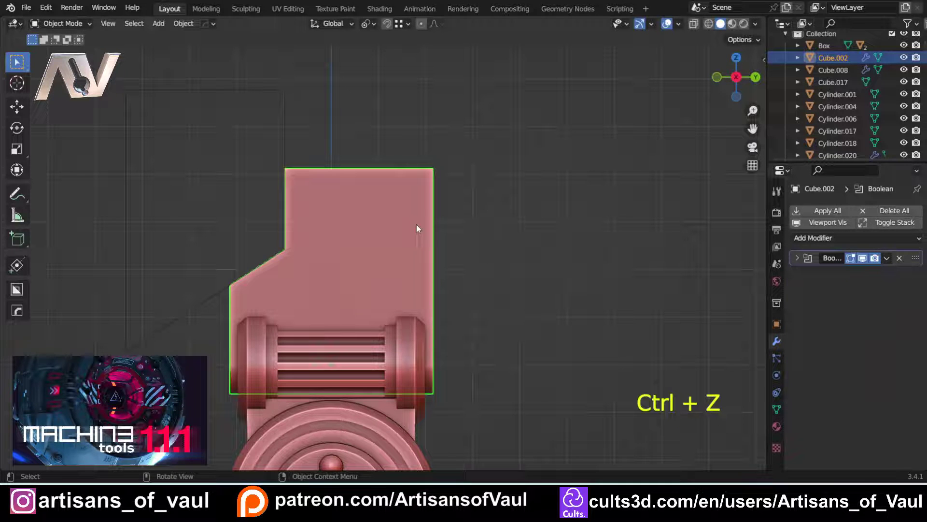
key(shift+alt+x)
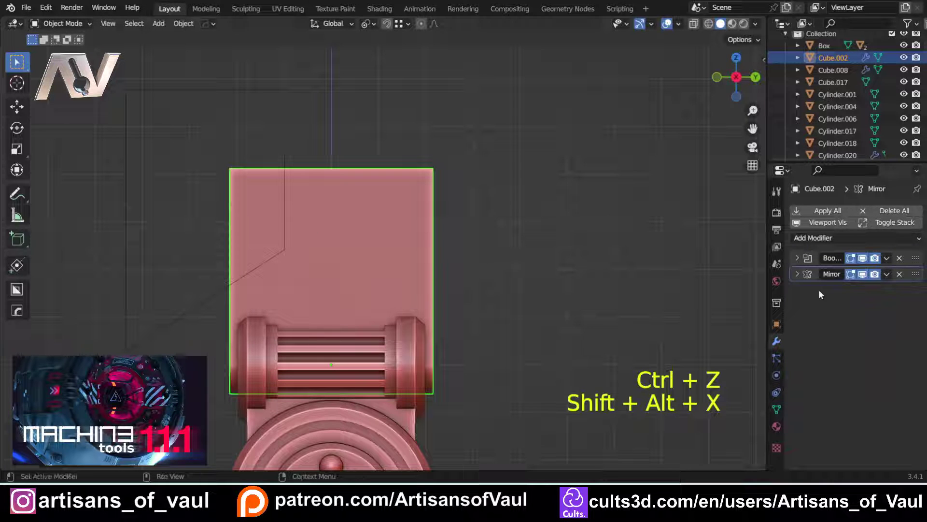
click(797, 274)
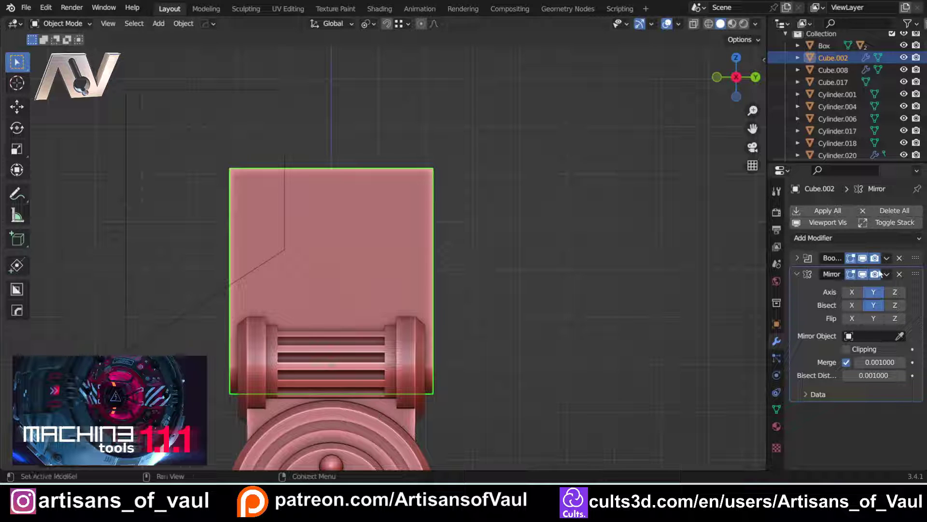
key(ctrl+z)
key(ctrl+z)
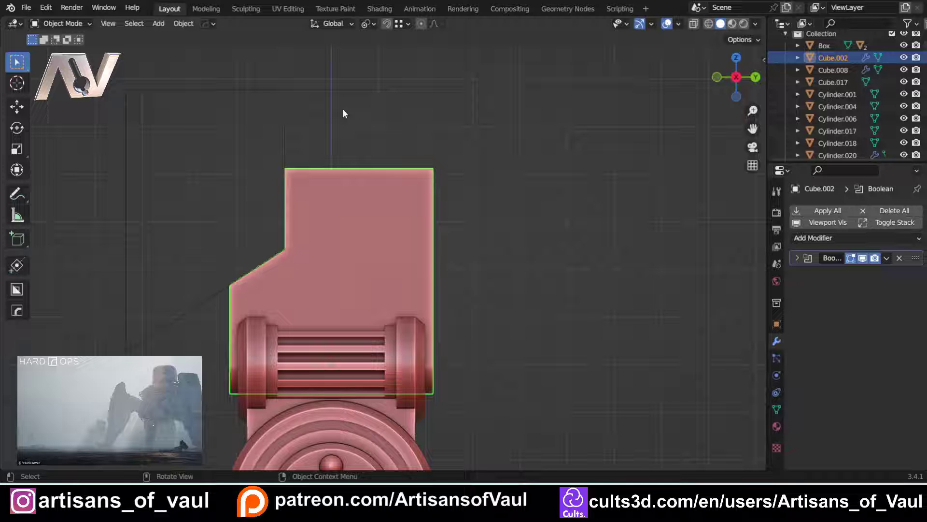
Mirror the piece across negative Y with the Hard Ops gizmo, then undo it
key(alt+x)
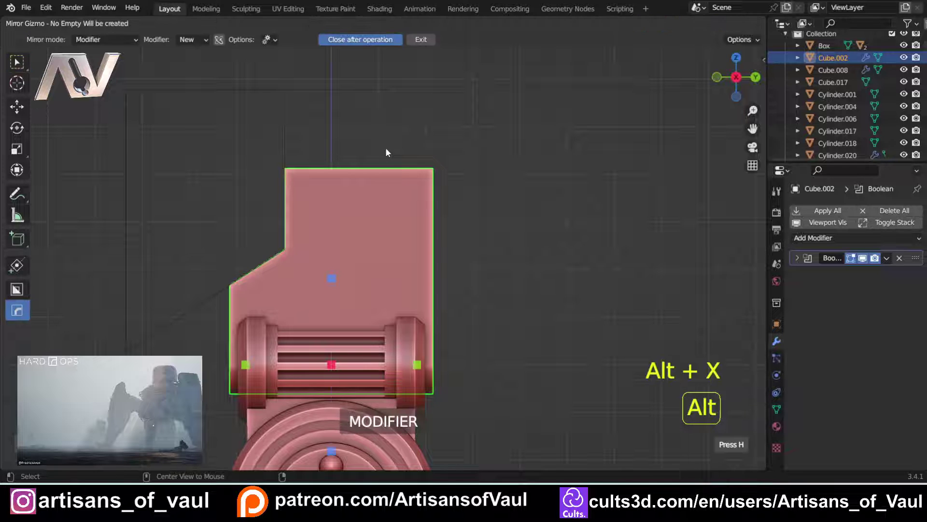
shift+middle_drag(400, 311, 392, 232)
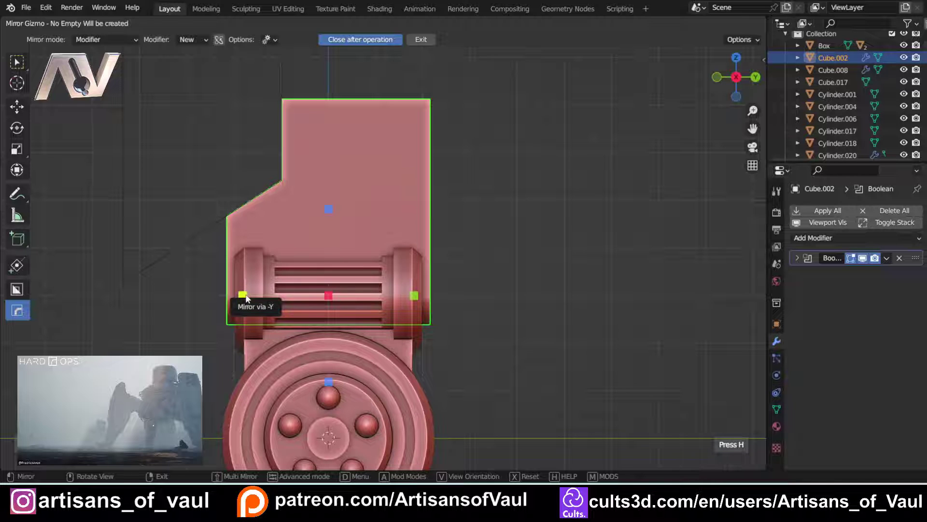
click(243, 294)
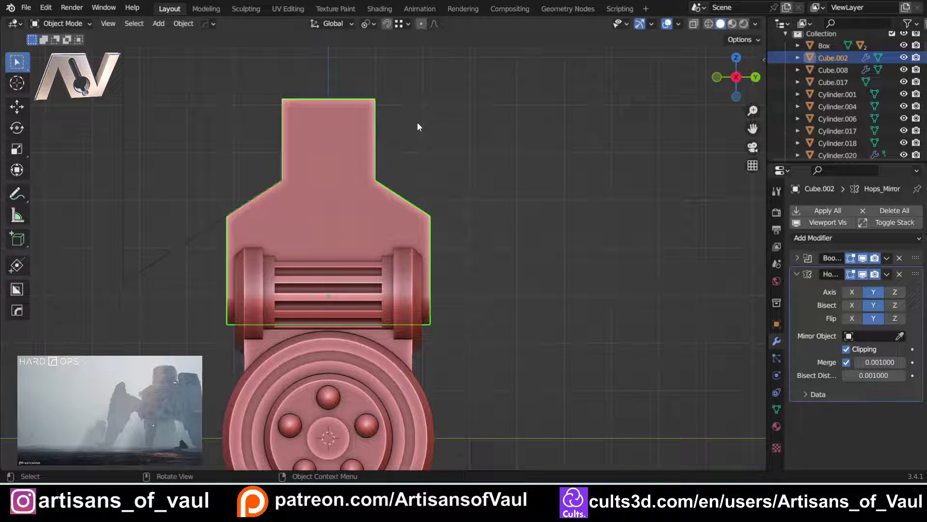
scroll(462, 157, down, 2)
shift+middle_drag(463, 157, 443, 238)
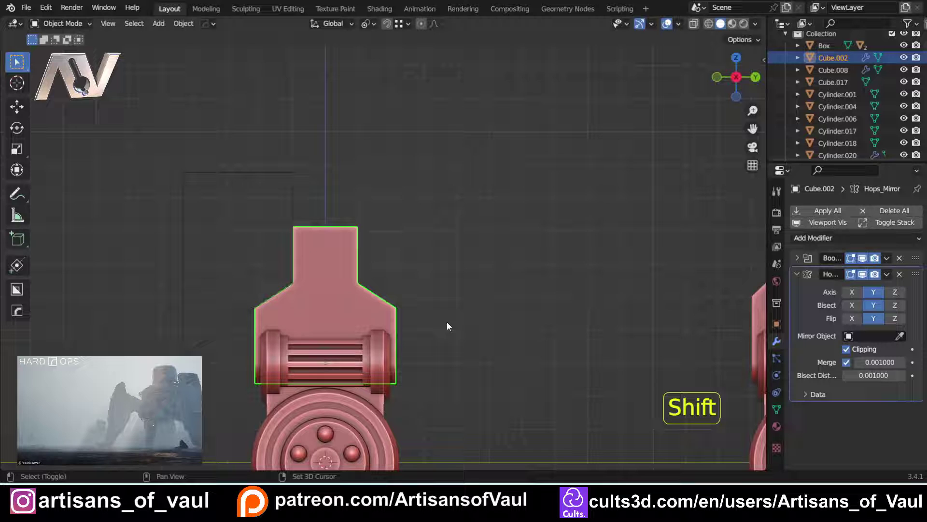
key(ctrl+z)
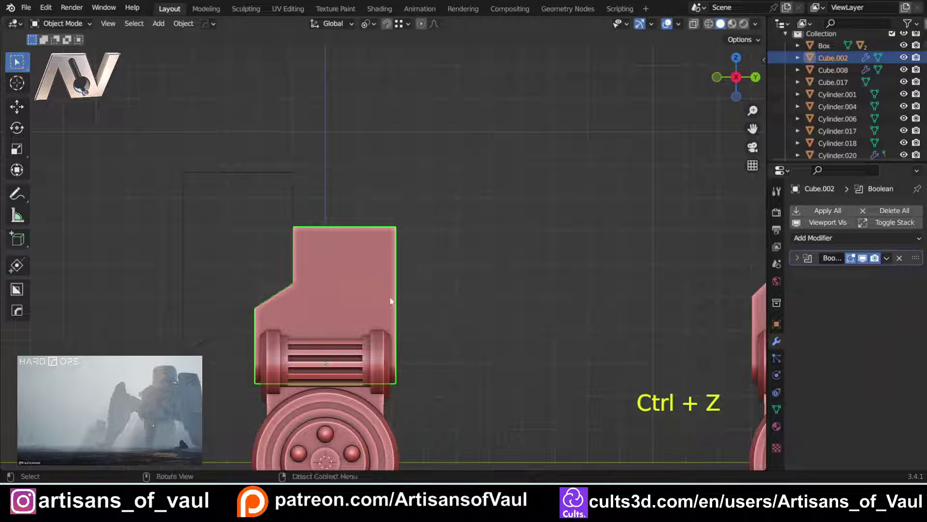
Mirror across positive Y, undo it, and frame both joint parts side by side
key(alt+x)
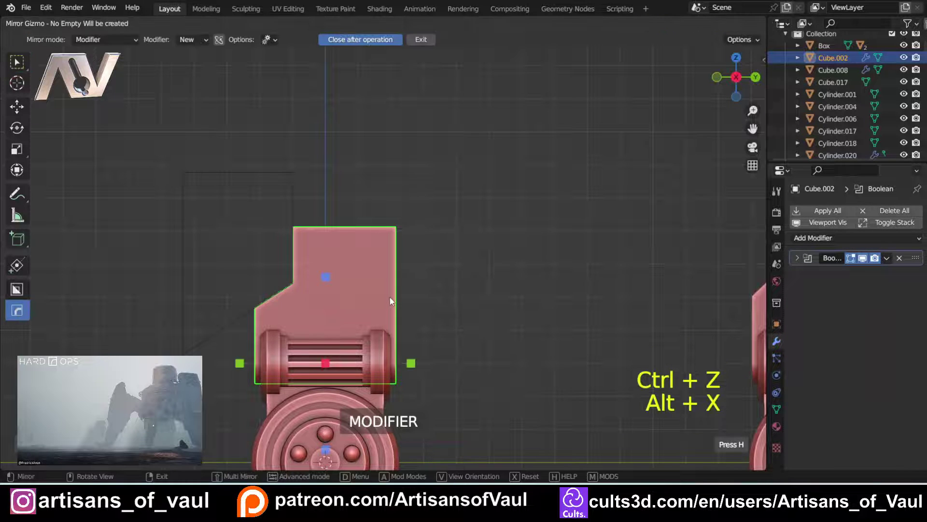
click(411, 364)
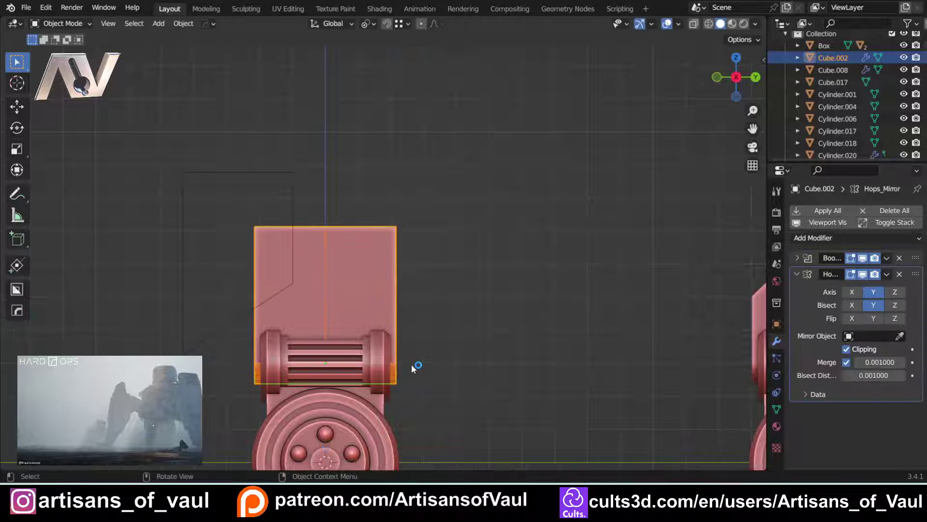
key(ctrl+z)
key(ctrl+z)
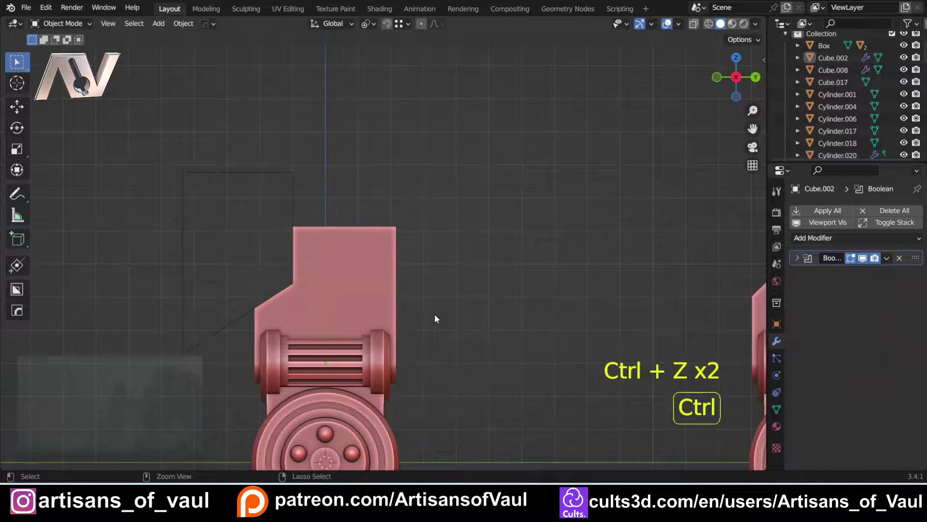
scroll(434, 313, down, 3)
shift+middle_drag(418, 261, 377, 198)
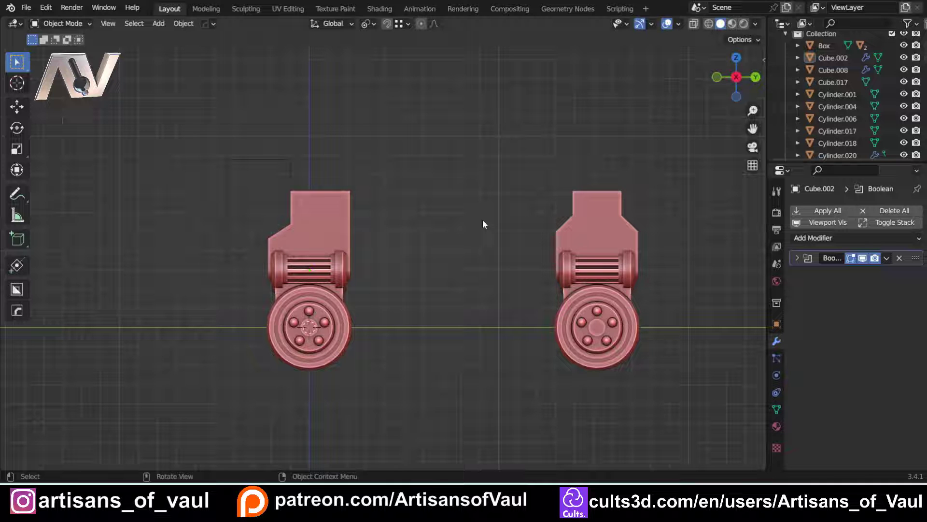
shift+middle_drag(498, 234, 350, 225)
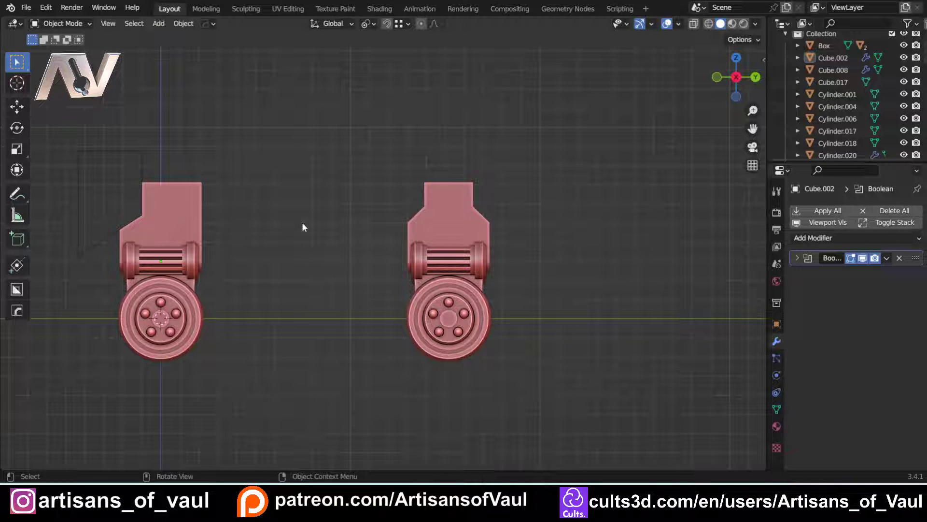
Select the upper block Cube.017, frame it in perspective, and enter edge editing
click(443, 223)
key(KP_Decimal)
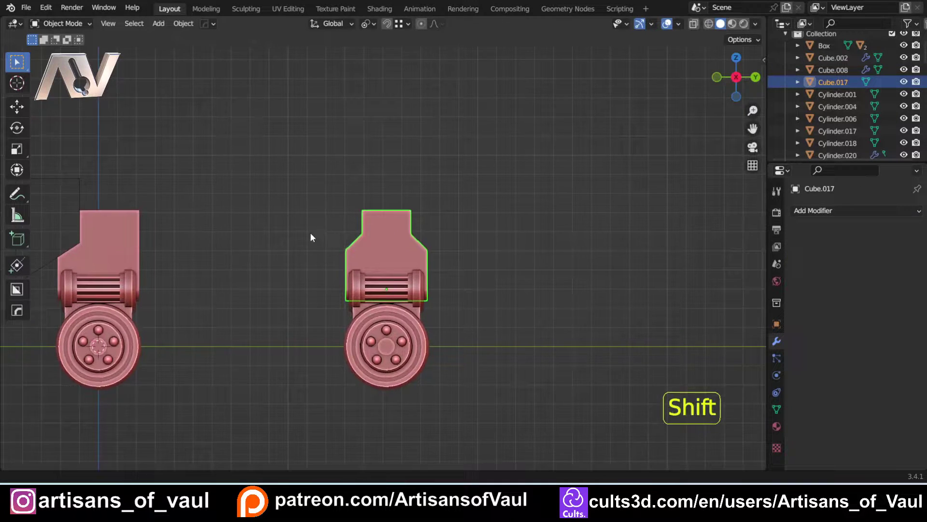
key(ctrl+z)
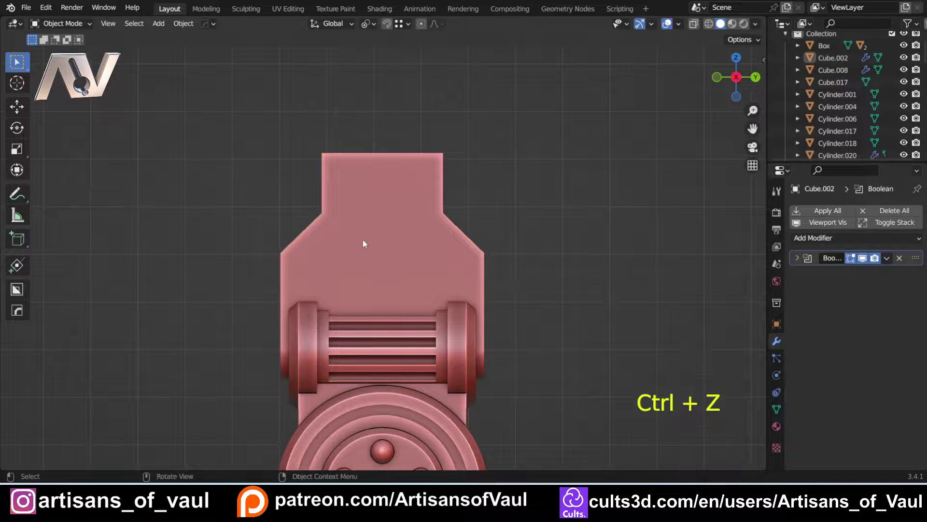
scroll(290, 217, up, 4)
middle_drag(251, 201, 341, 222)
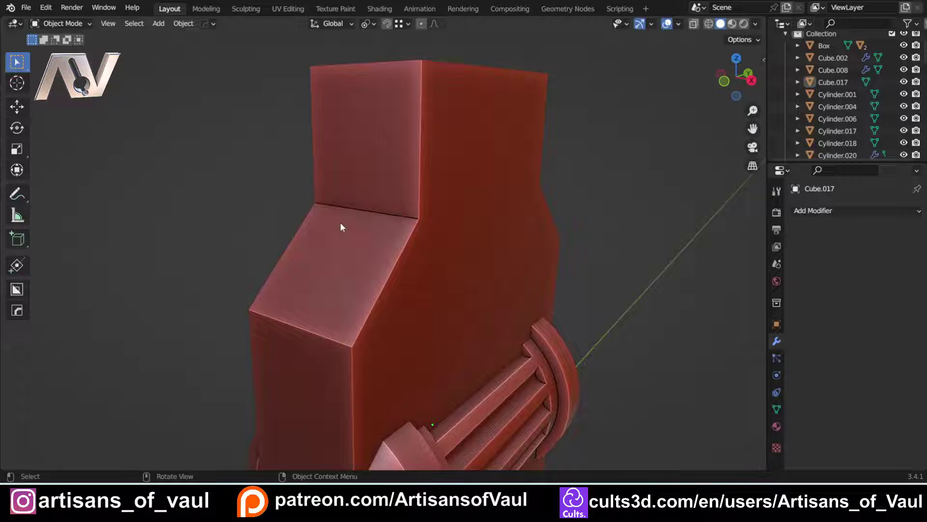
click(348, 227)
key(Tab)
click(453, 344)
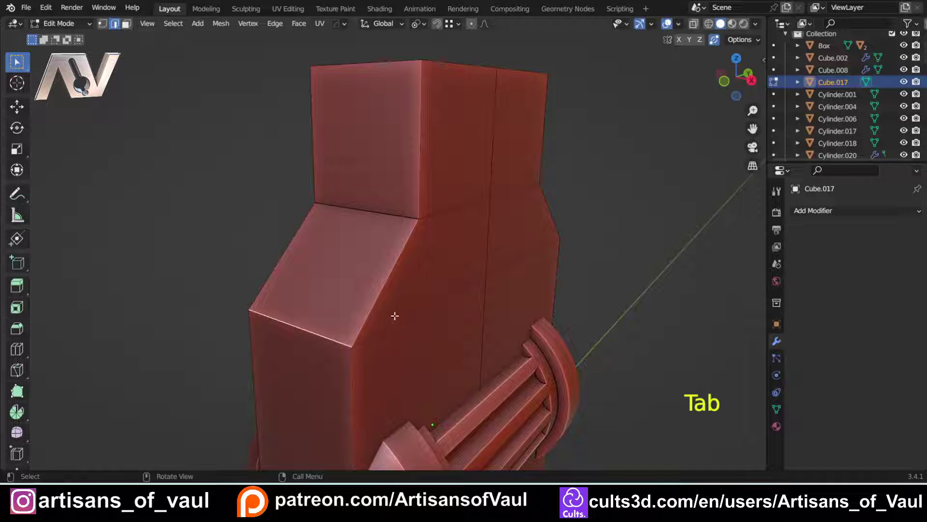
Bevel the shoulder corner and the upper corner edge with 6 segments, then return to object mode
key(ctrl+b)
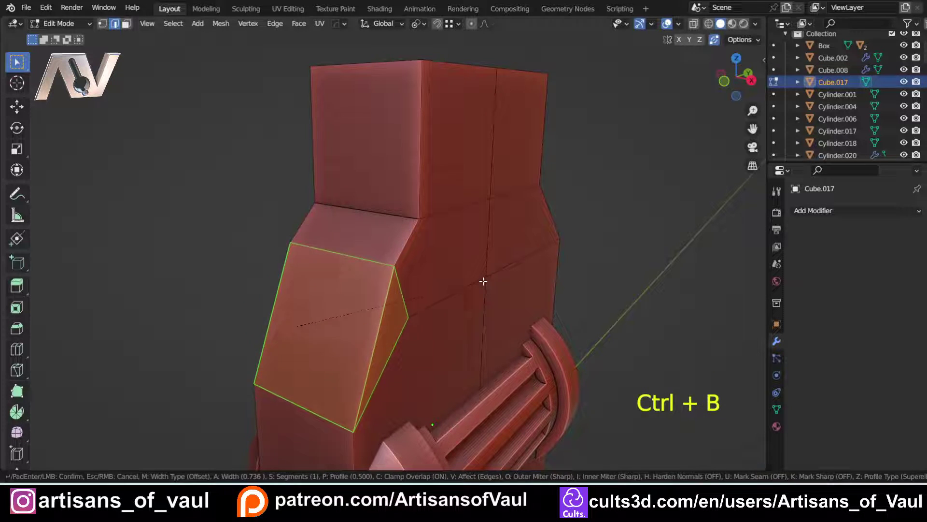
scroll(463, 275, up, 5)
click(454, 261)
click(393, 211)
key(ctrl+b)
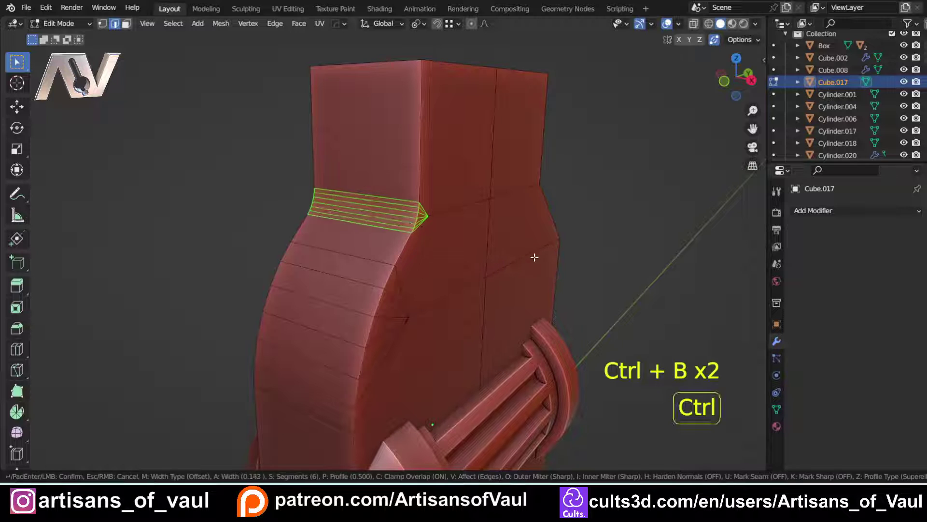
click(551, 251)
key(KP_3)
key(Tab)
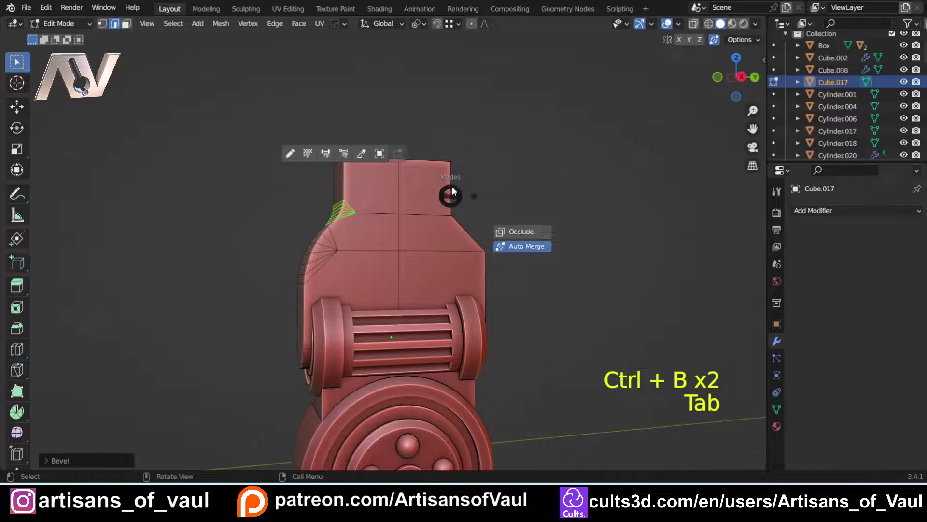
scroll(365, 248, up, 2)
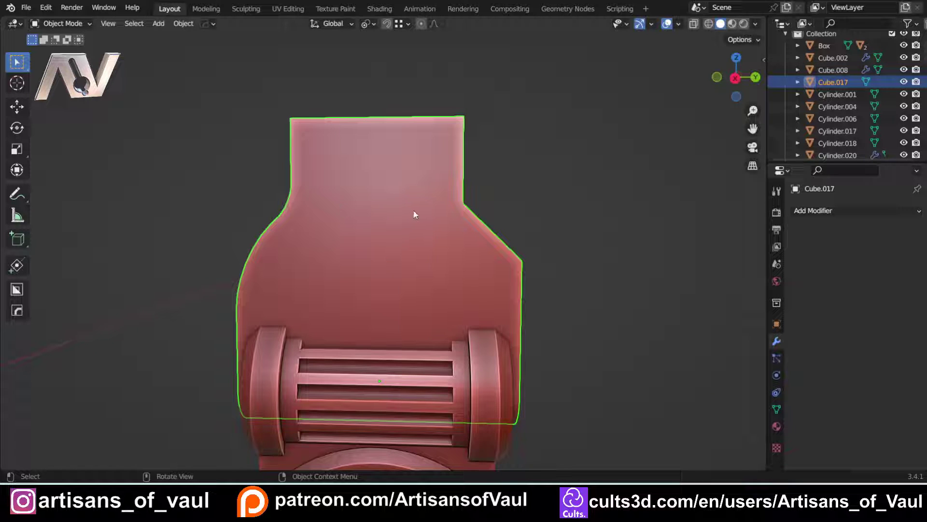
Select all vertices of Cube.017 and run Mesh > Symmetrize with direction -Y to +Y
key(Tab)
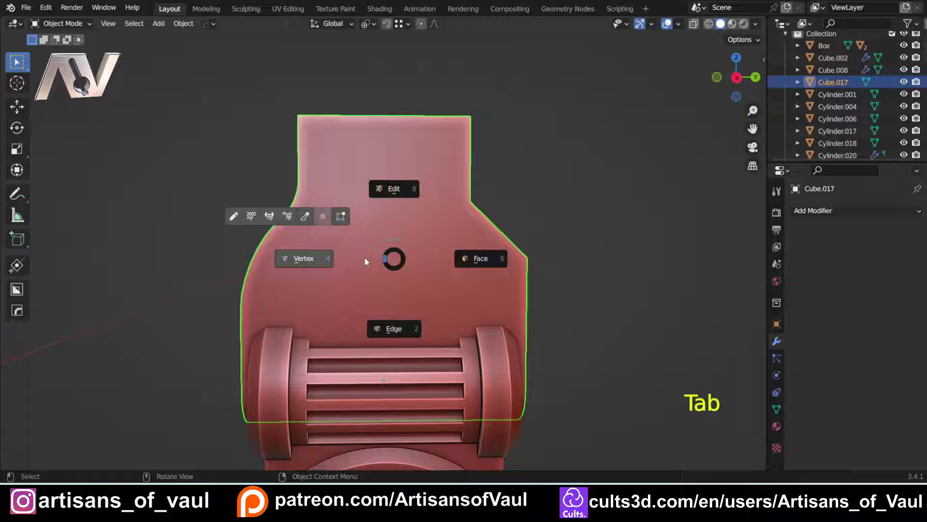
click(365, 258)
key(a)
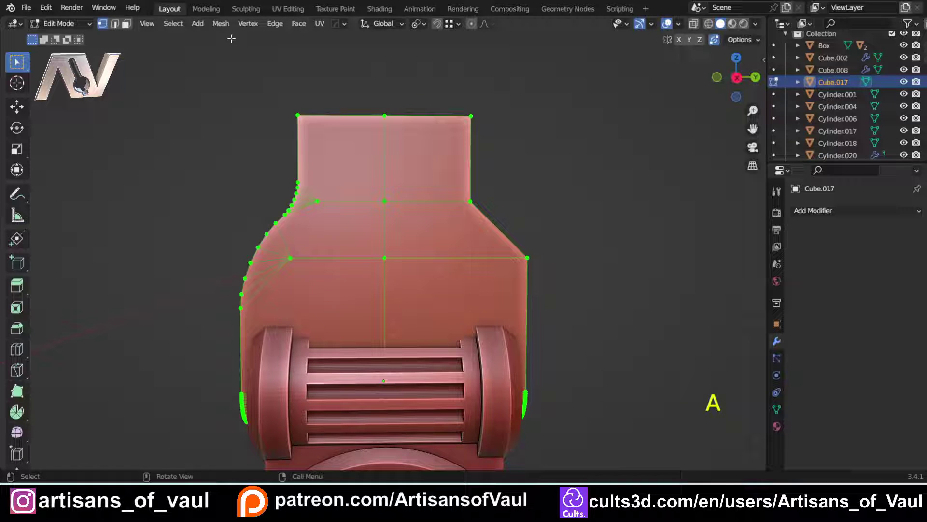
click(222, 24)
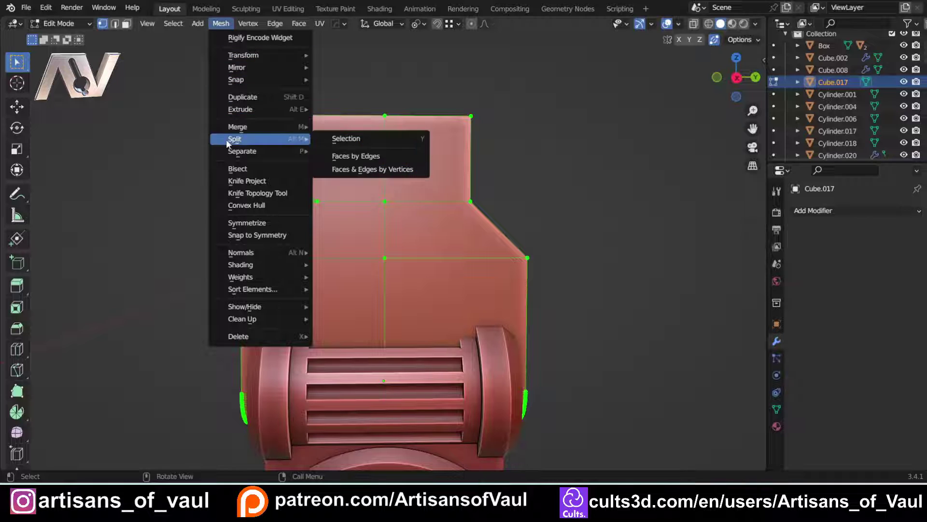
click(249, 223)
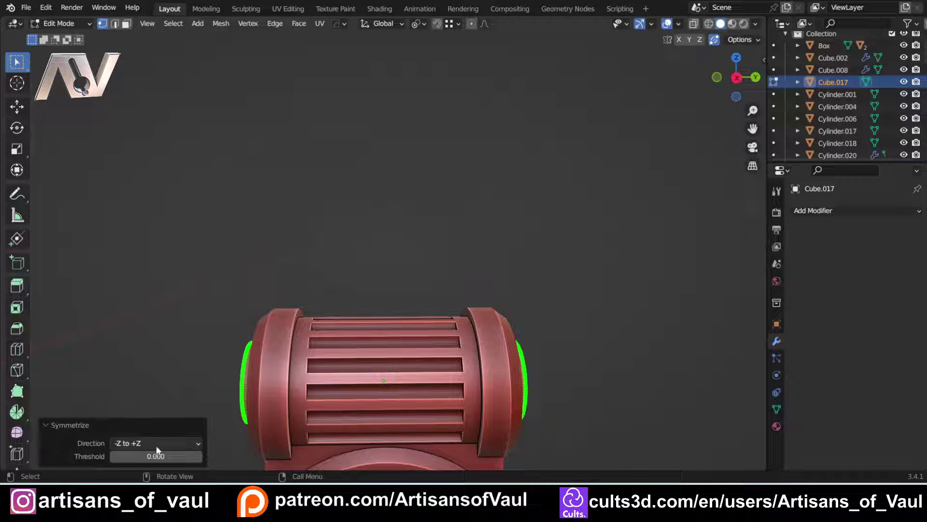
shift+scroll(238, 410, down, 4)
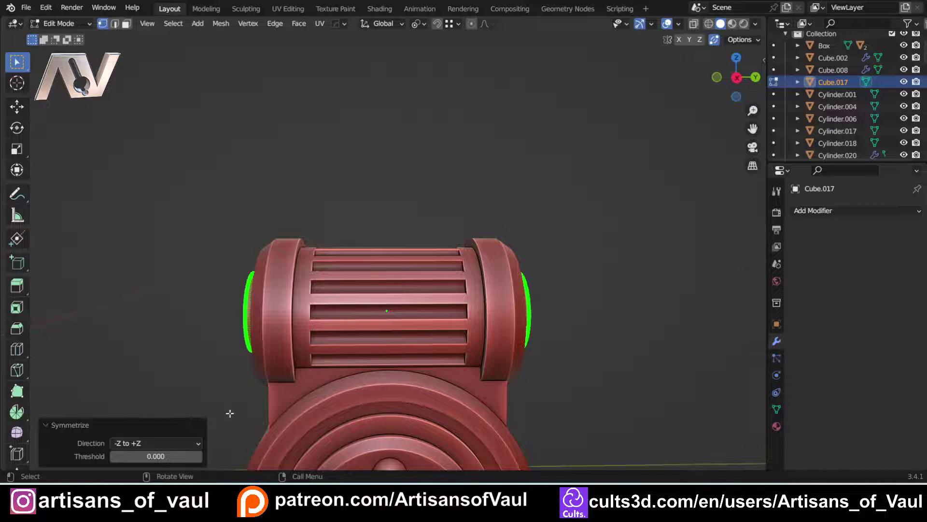
click(174, 443)
click(164, 403)
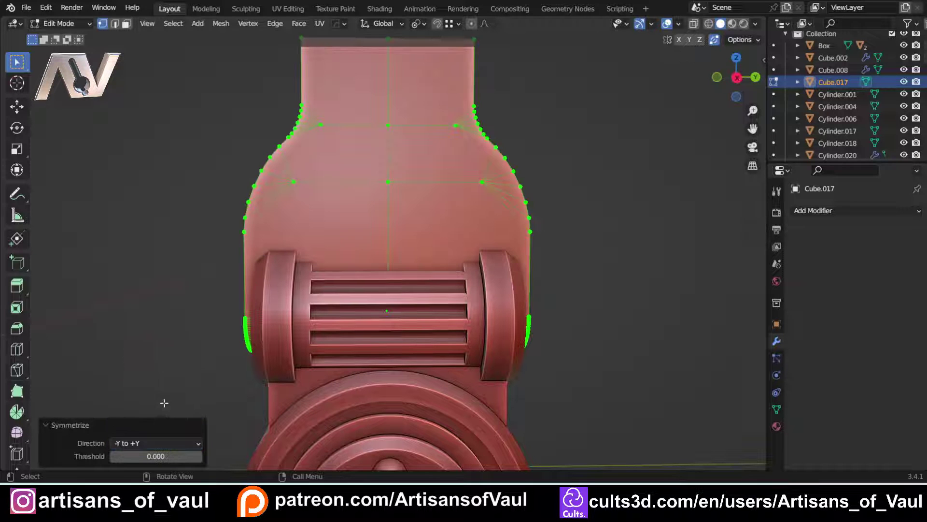
Compare +Y to -Y against -Y to +Y, then return to object mode and undo the symmetrize
shift+middle_drag(369, 240, 358, 376)
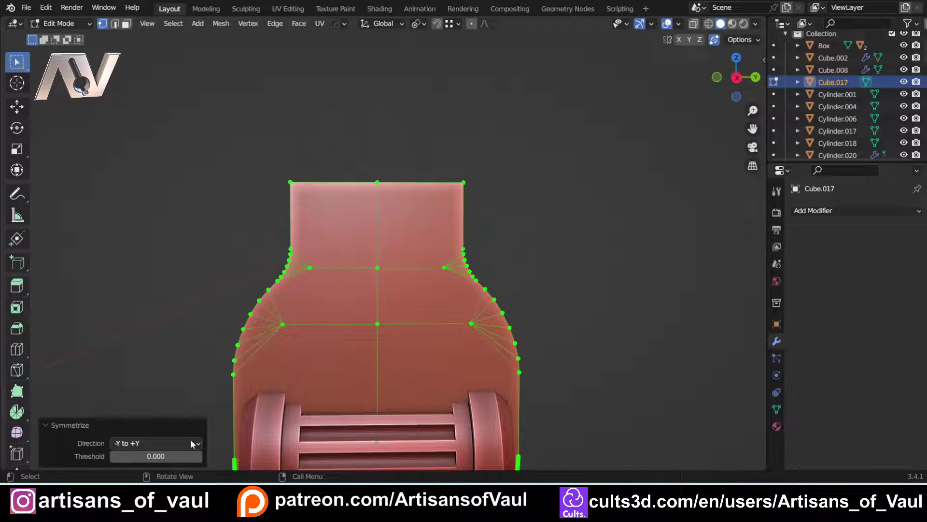
click(191, 441)
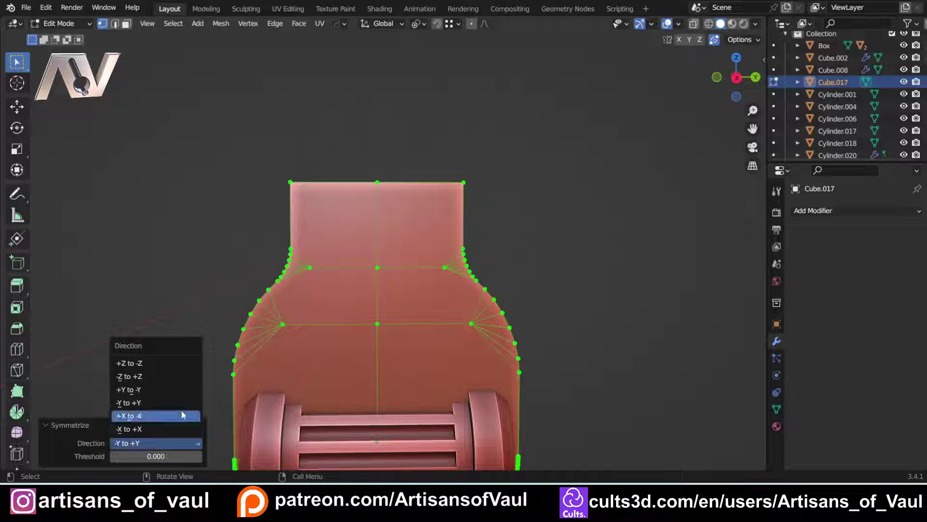
click(163, 389)
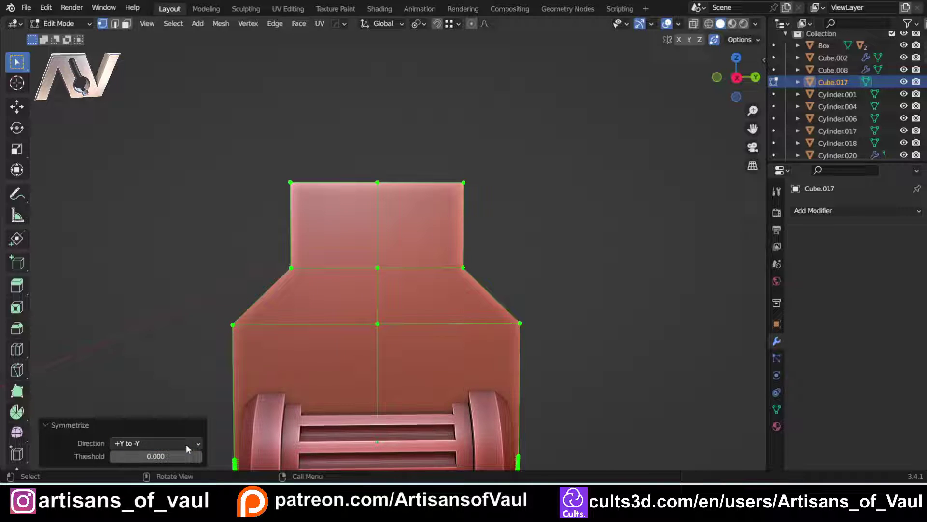
click(188, 443)
click(180, 403)
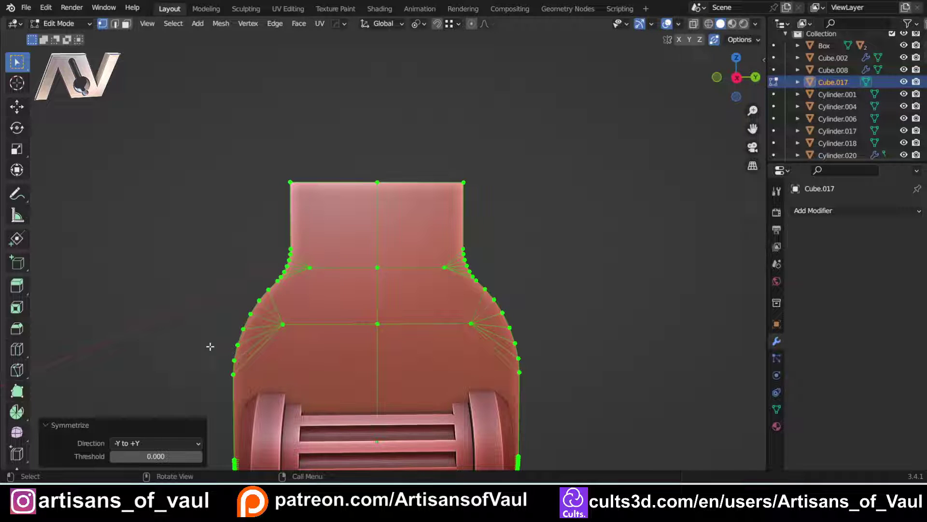
scroll(355, 308, up, 2)
key(Tab)
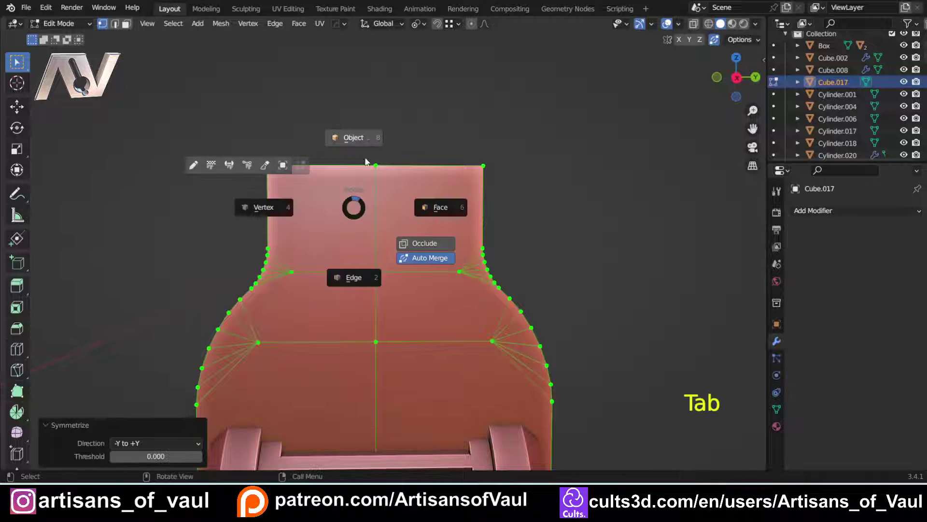
click(352, 139)
key(ctrl+z)
key(ctrl+z)
key(ctrl+z)
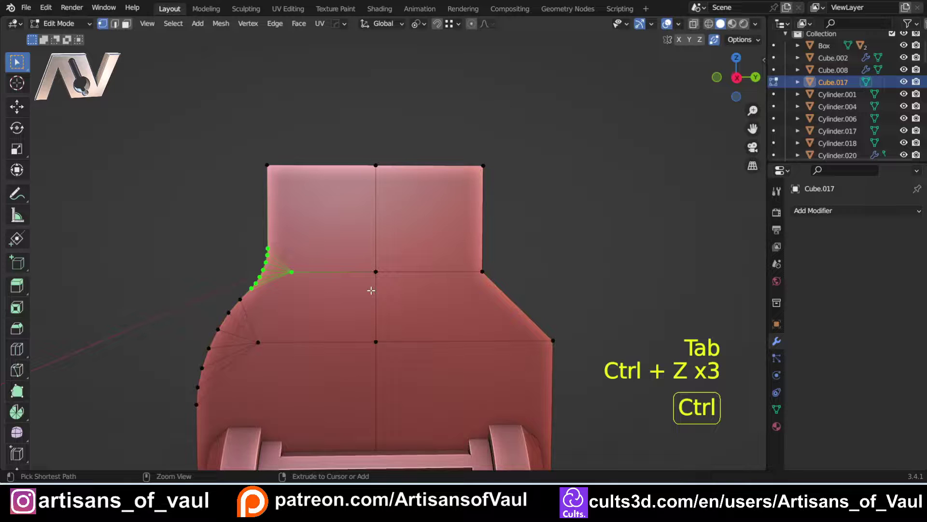
Switch Cube.017 back to object mode, then re-enter vertex edit mode
key(Tab)
click(315, 286)
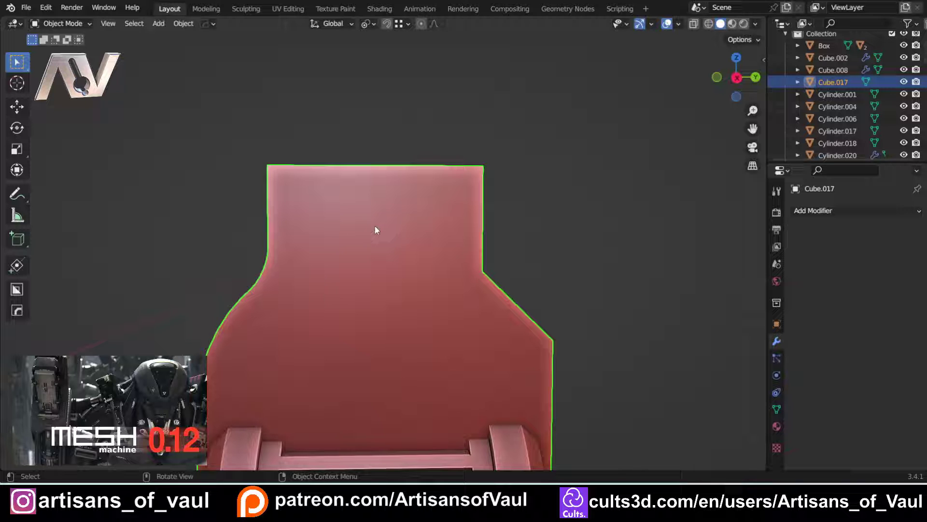
key(Tab)
click(282, 190)
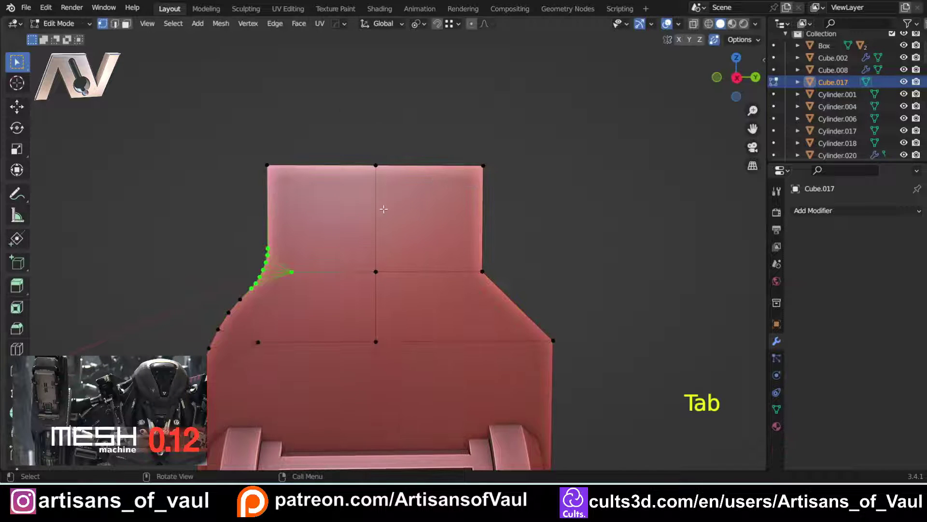
Run MESHmachine Symmetrize (Y menu, Alt+X) to mirror the rounded corners across Y
key(y)
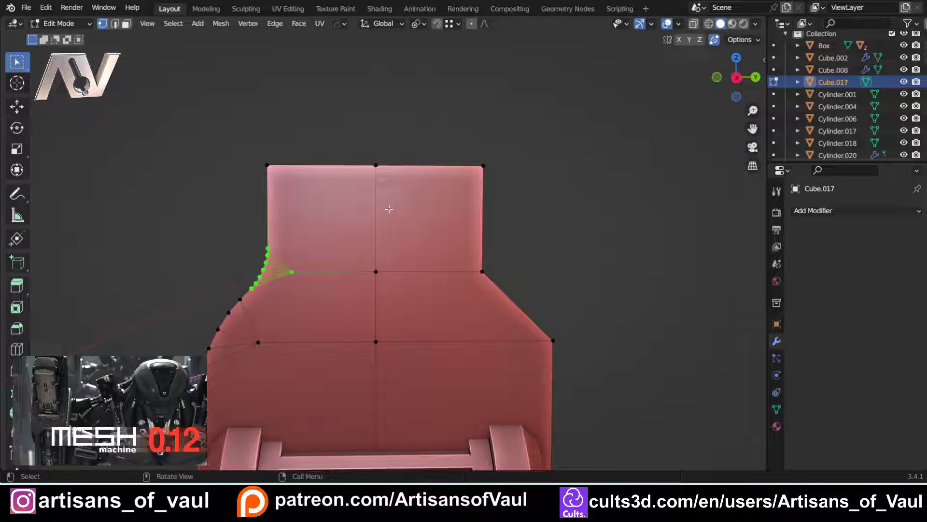
scroll(289, 176, up, 2)
scroll(363, 196, down, 3)
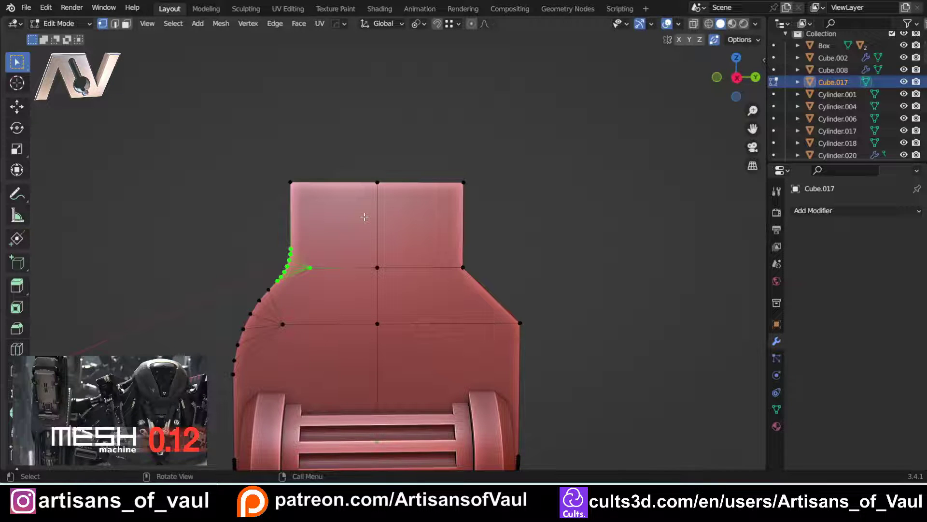
scroll(325, 256, up, 2)
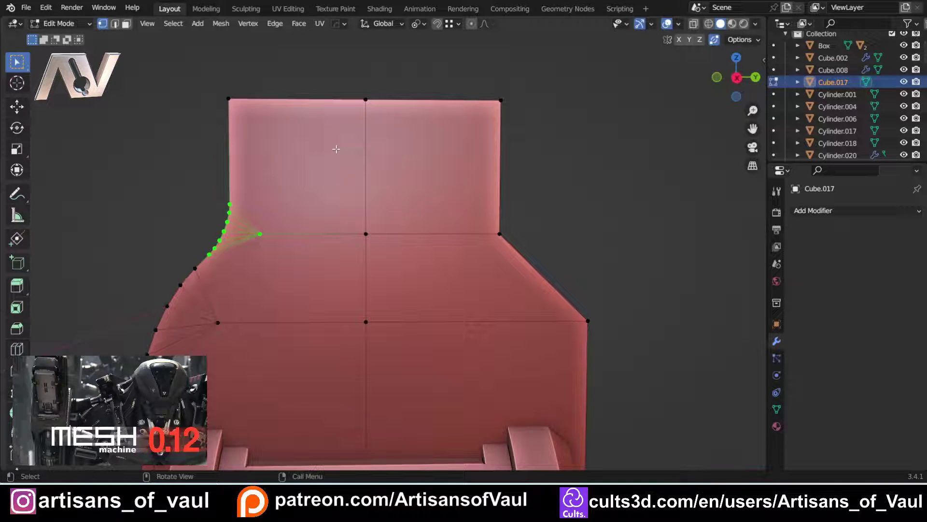
key(alt+x)
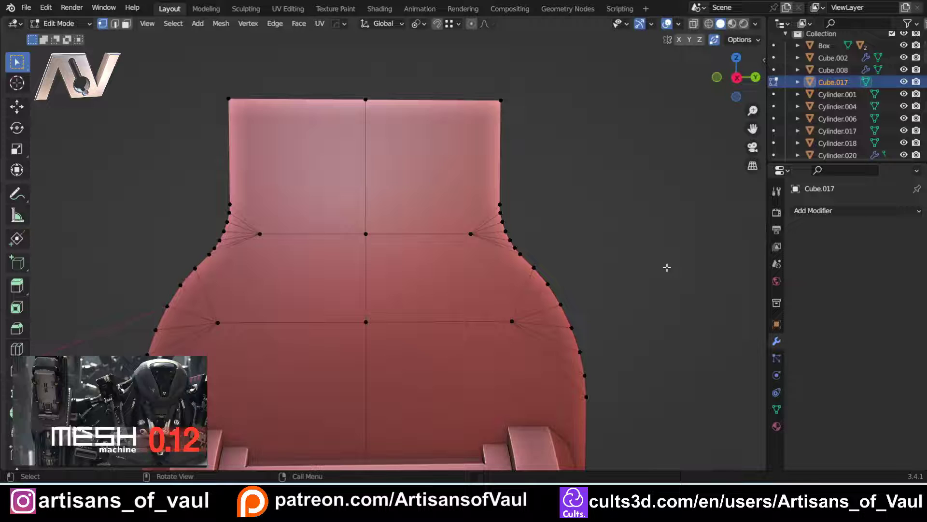
scroll(554, 300, down, 3)
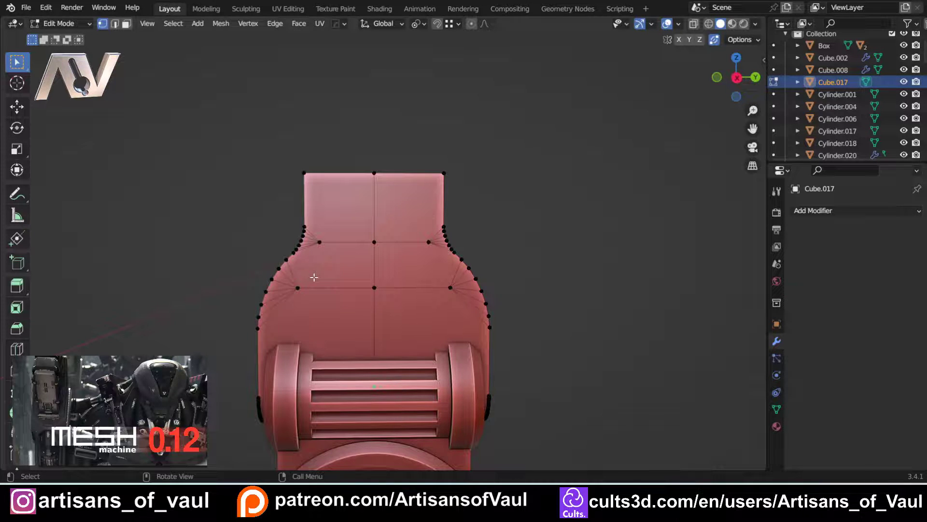
Return to object mode and zoom out to show Cube.017 next to the other joint piece
key(Tab)
scroll(329, 217, down, 4)
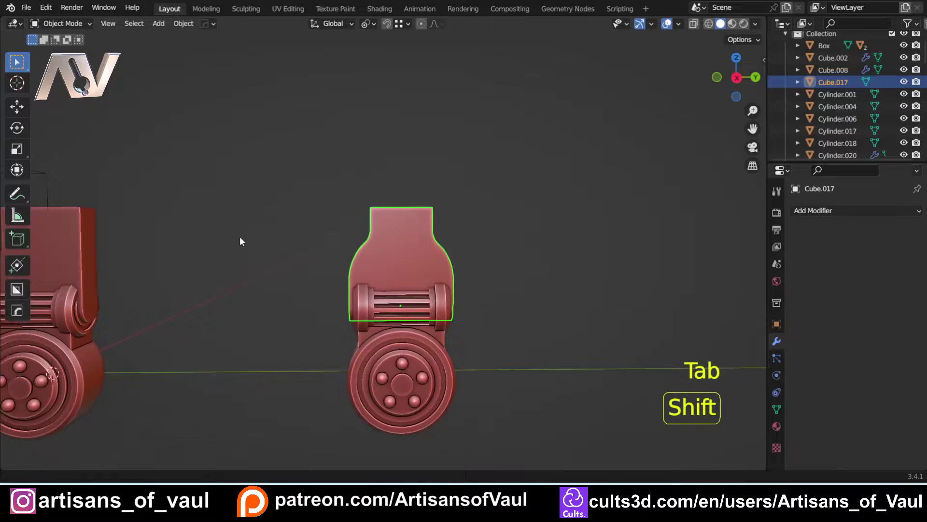
shift+middle_drag(241, 241, 344, 242)
scroll(344, 242, down, 2)
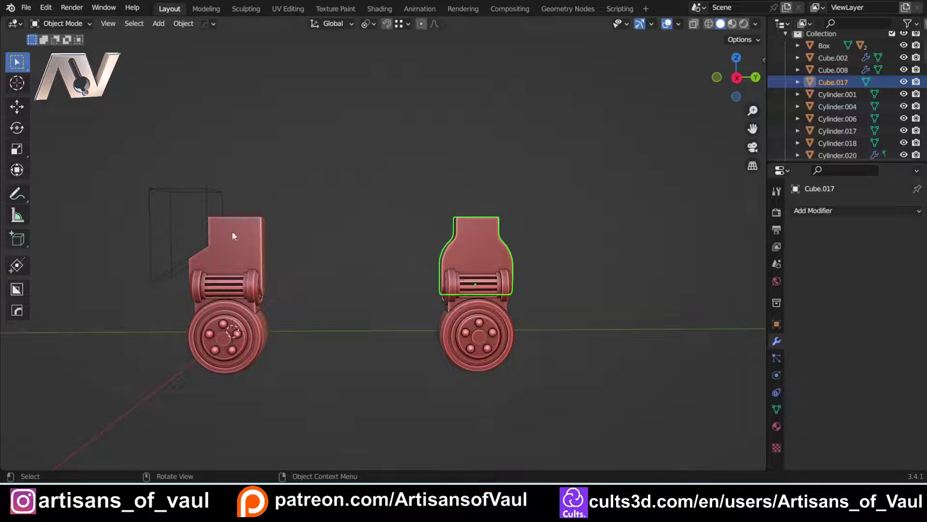